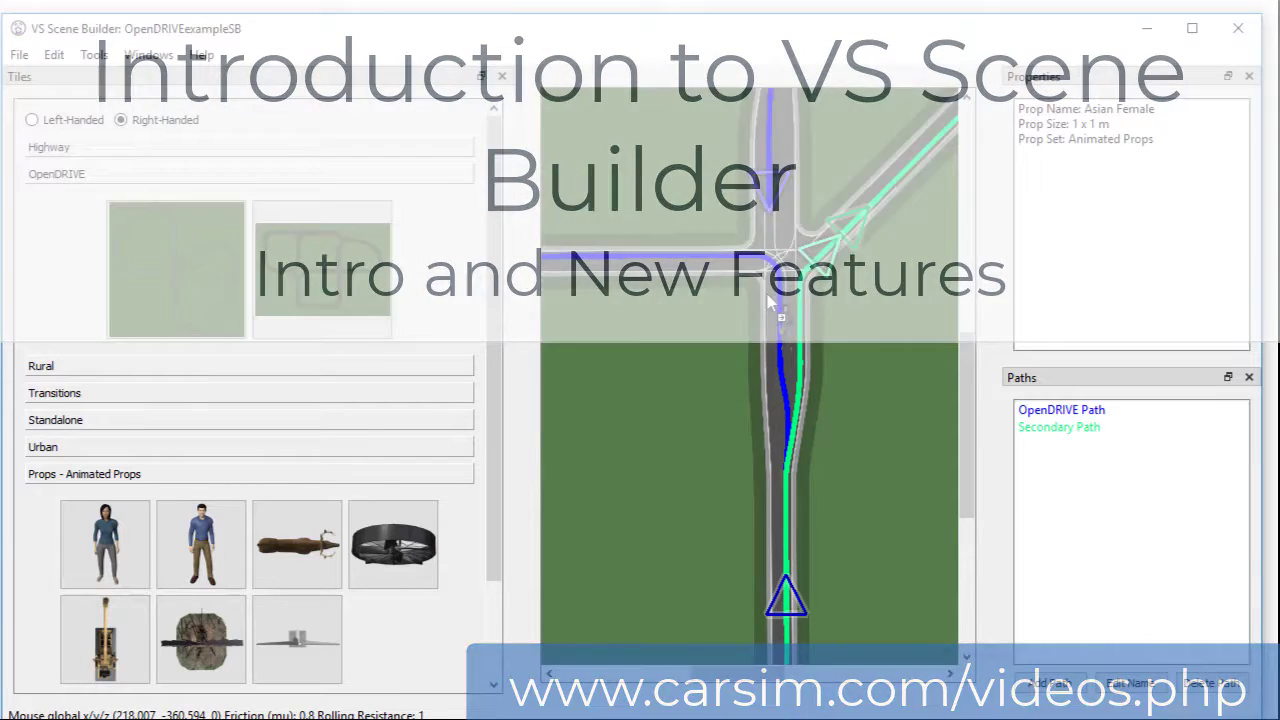
- Place the Asian Female animated prop on the sidewalk along the west side of the road near the intersection
left_click_drag(768, 298, 772, 270)
scroll(674, 340, "up", 3)
middle_click_drag(872, 185, 757, 247)
scroll(757, 230, "up", 7)
left_click_drag(788, 231, 702, 255)
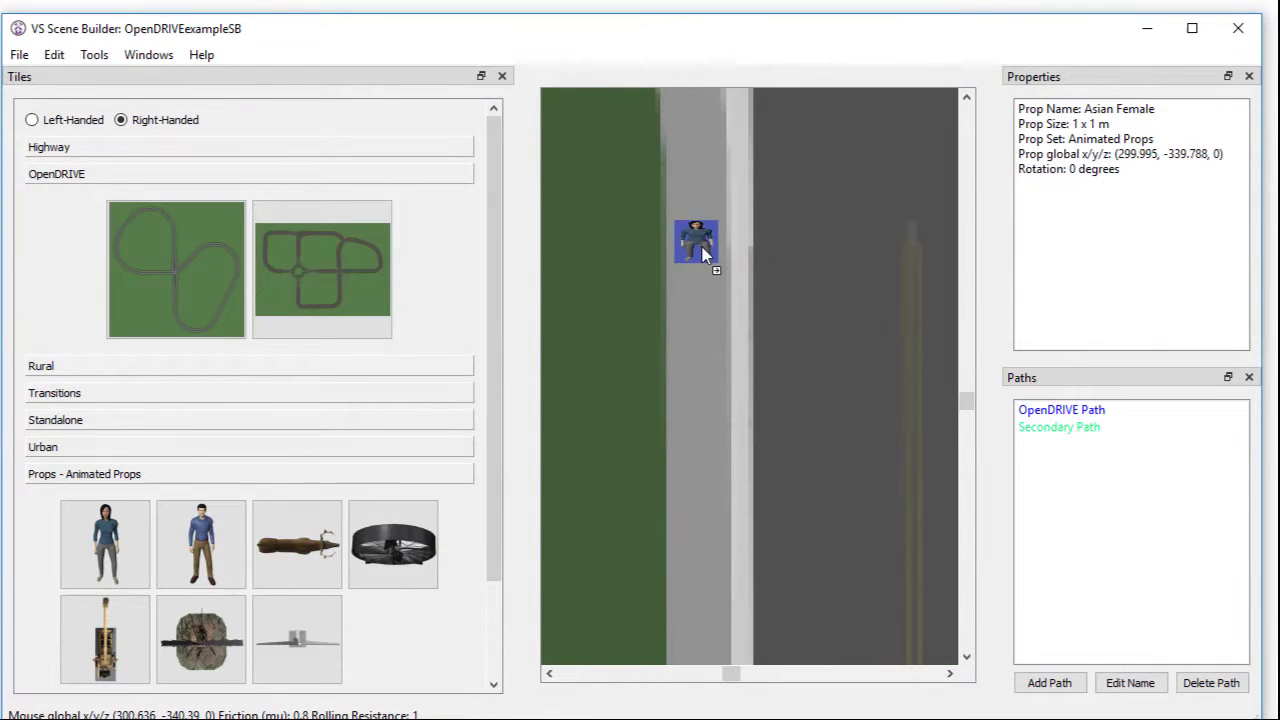
- Add the male pedestrian prop beside the road, and paste and position another copy of a prop
scroll(108, 584, "down", 2)
left_click(108, 590)
left_click_drag(201, 546, 789, 265)
middle_click_drag(871, 237, 660, 249)
scroll(660, 249, "down", 2)
left_click_drag(616, 284, 820, 268)
key("ctrl+v")
left_click_drag(830, 217, 817, 209)
left_click(820, 268)
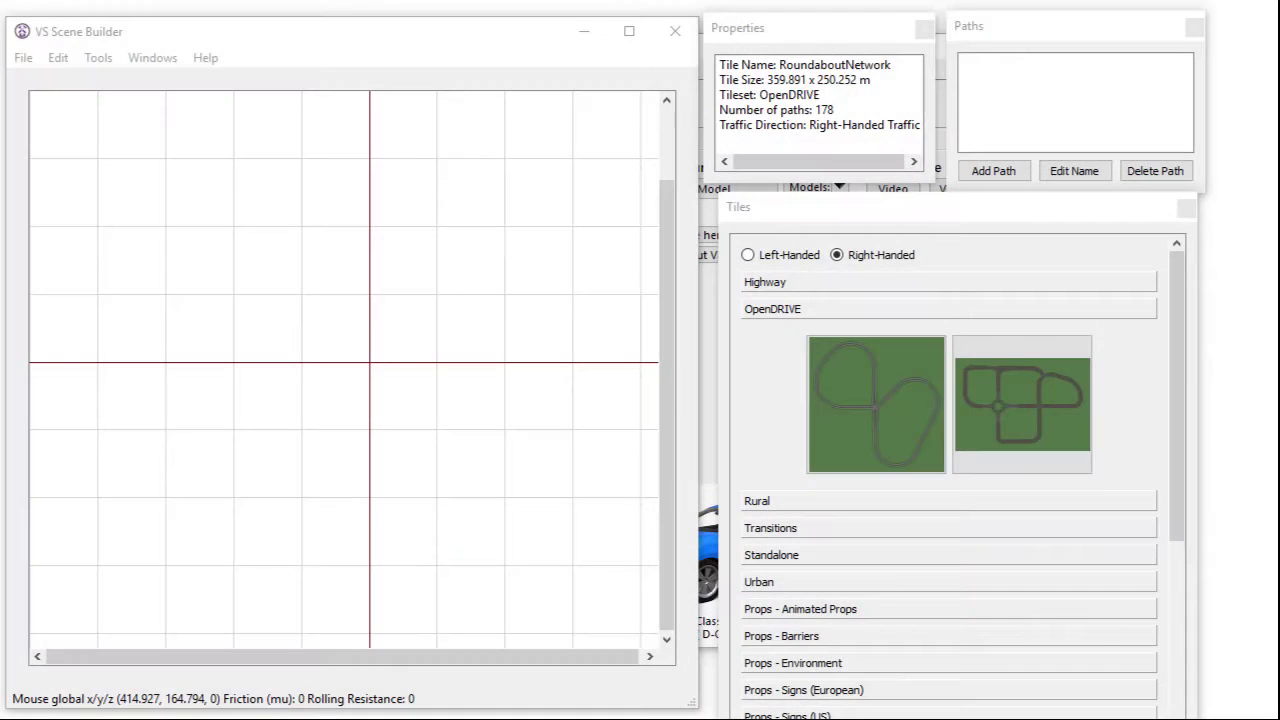
- Place the right-handed OpenDRIVE tile CrossingComplex8Course in the empty scene
left_click(866, 376)
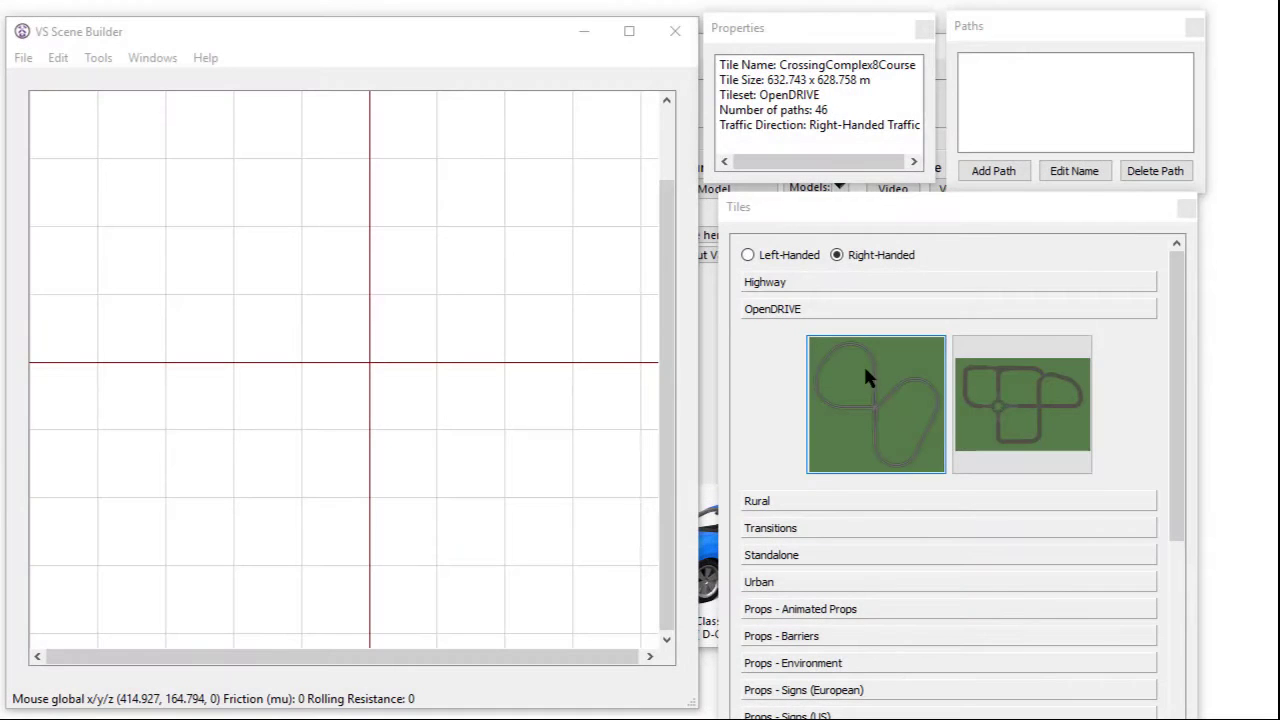
left_click_drag(866, 376, 438, 463)
scroll(542, 475, "down", 2)
middle_click_drag(553, 486, 441, 265)
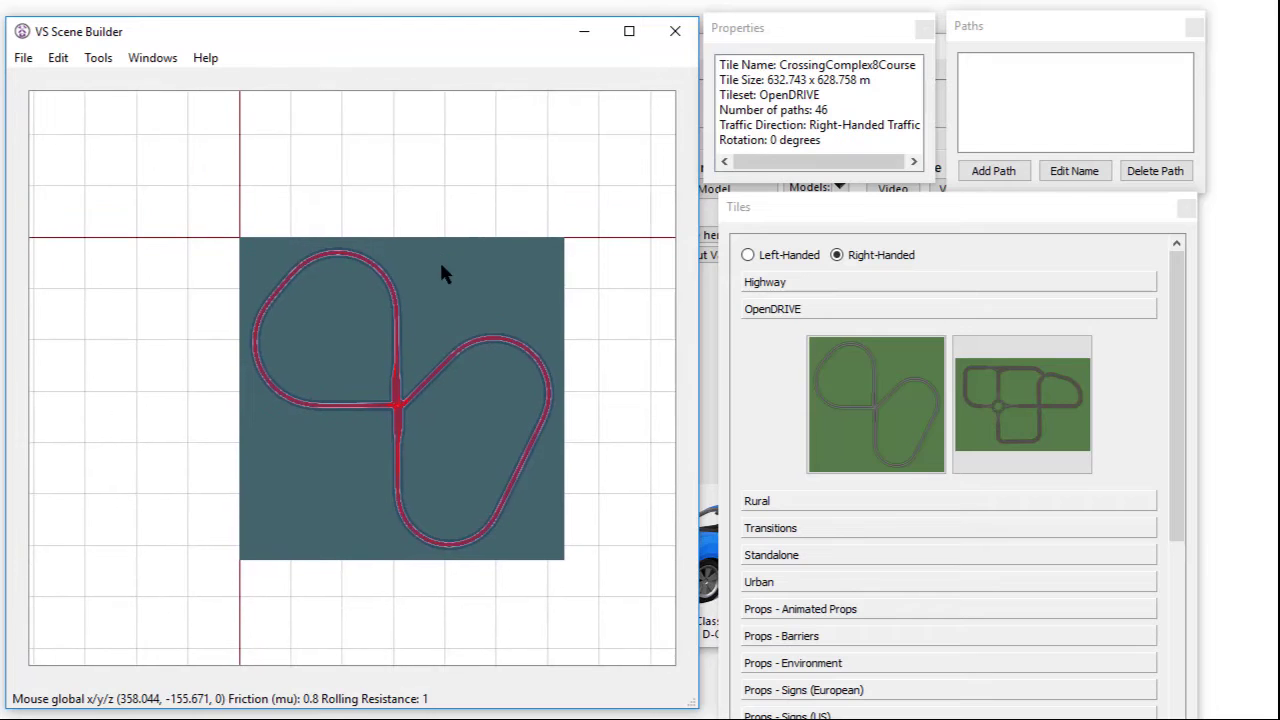
- Build a path from the south road, turning west at the intersection and following the northwest loop back to the intersection's north approach
scroll(447, 282, "up", 2)
left_click(994, 171)
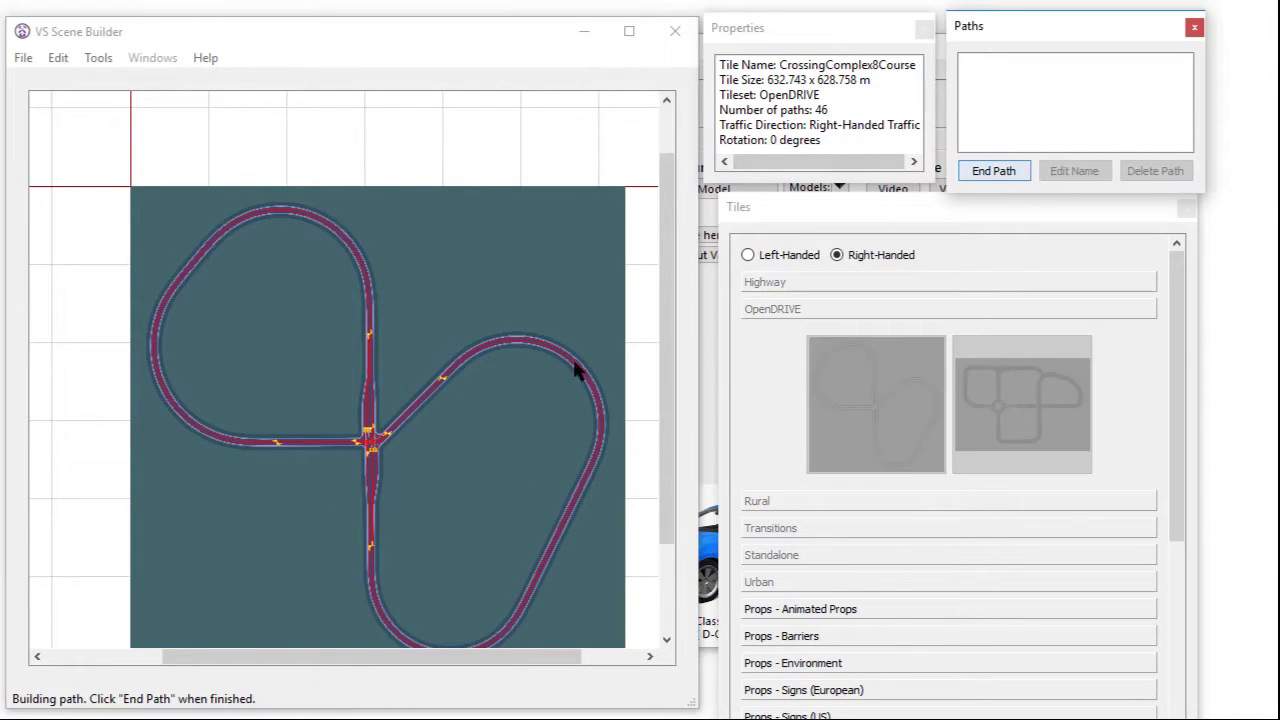
scroll(333, 566, "up", 3)
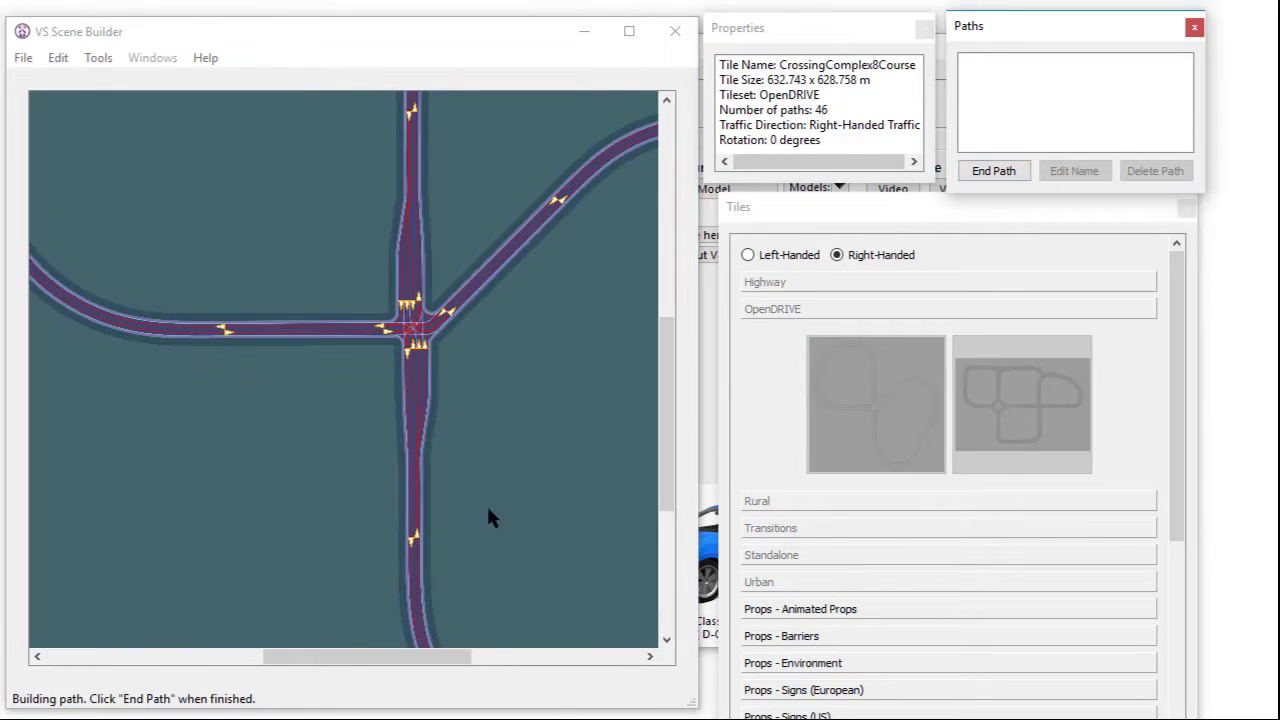
left_click(418, 539)
left_click(414, 362)
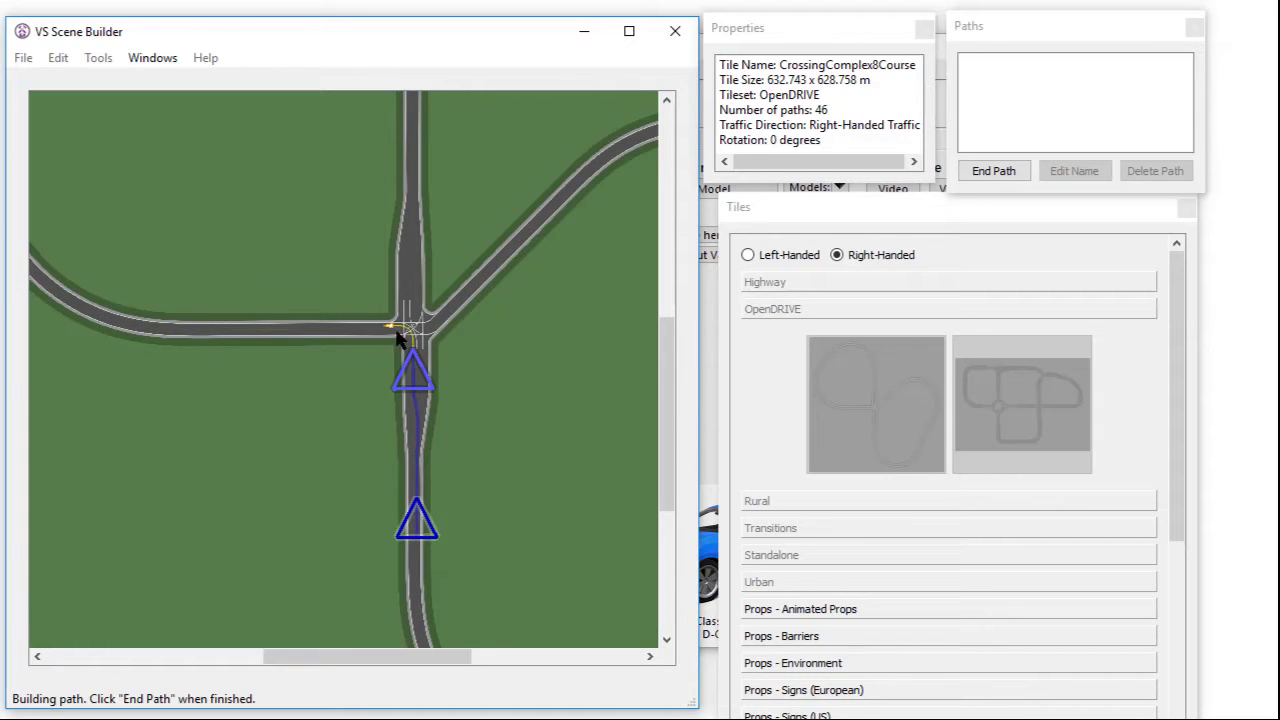
left_click(232, 335)
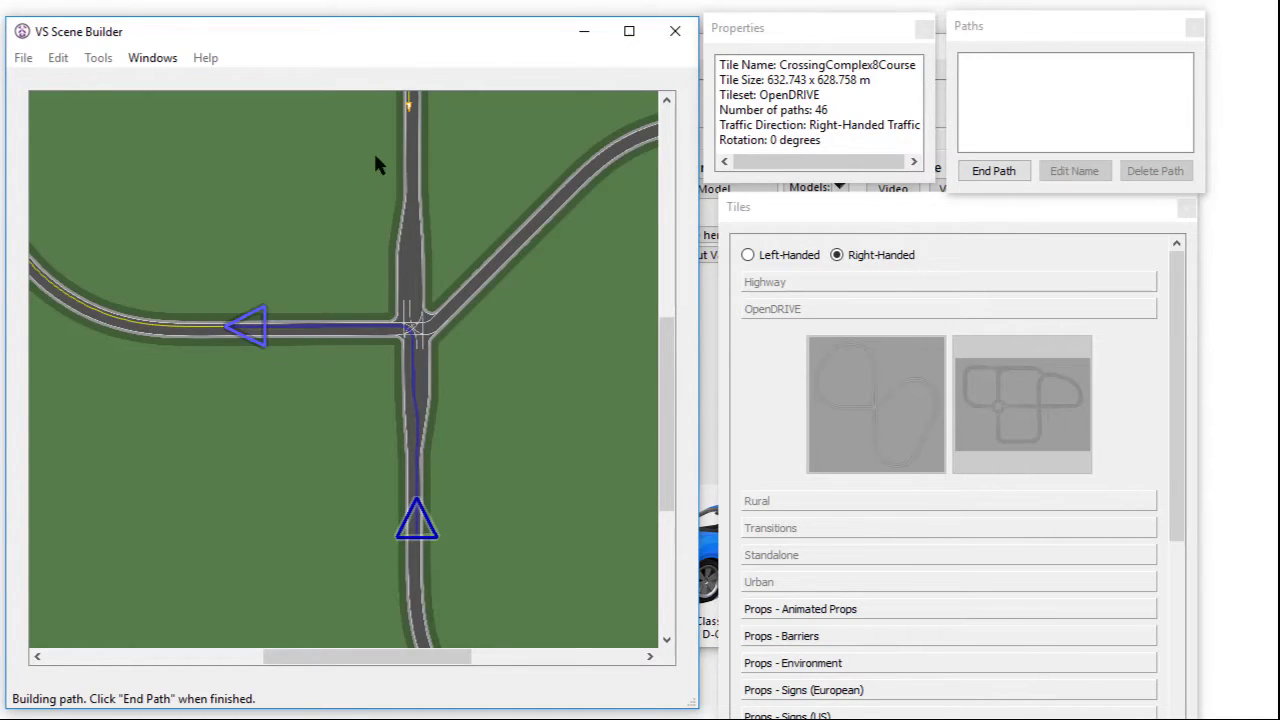
left_click(408, 112)
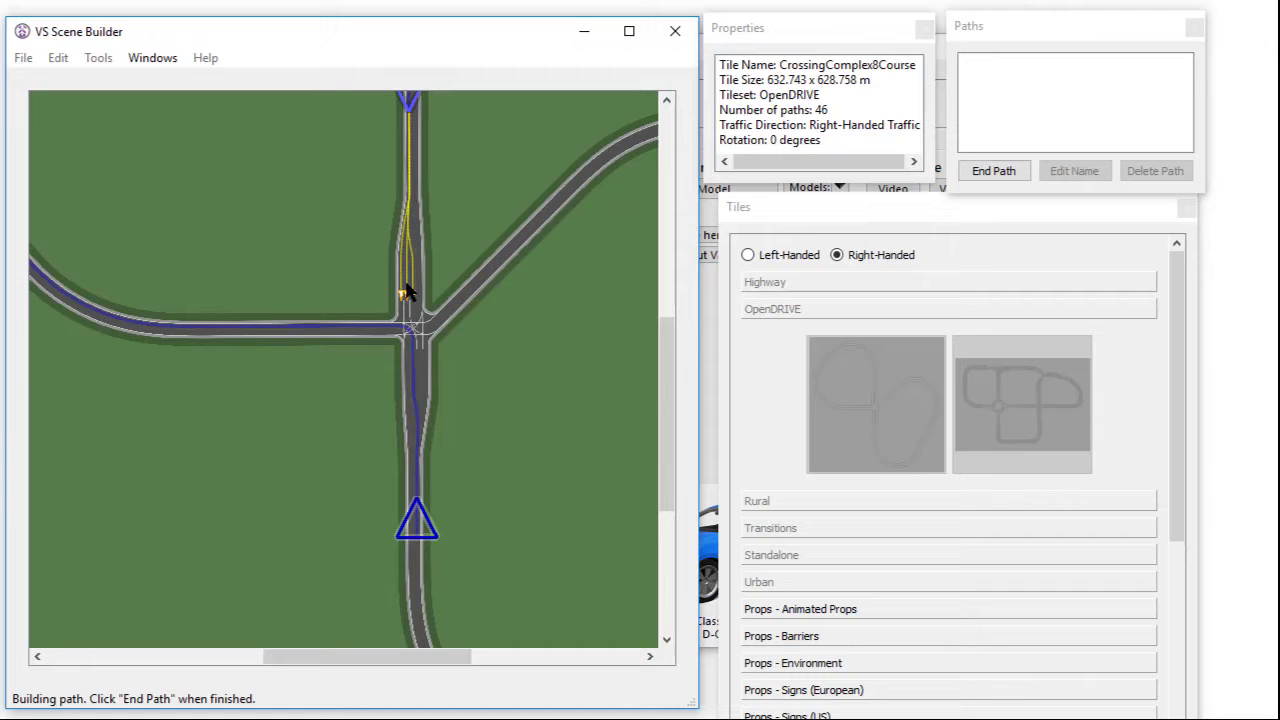
scroll(400, 350, "up", 3)
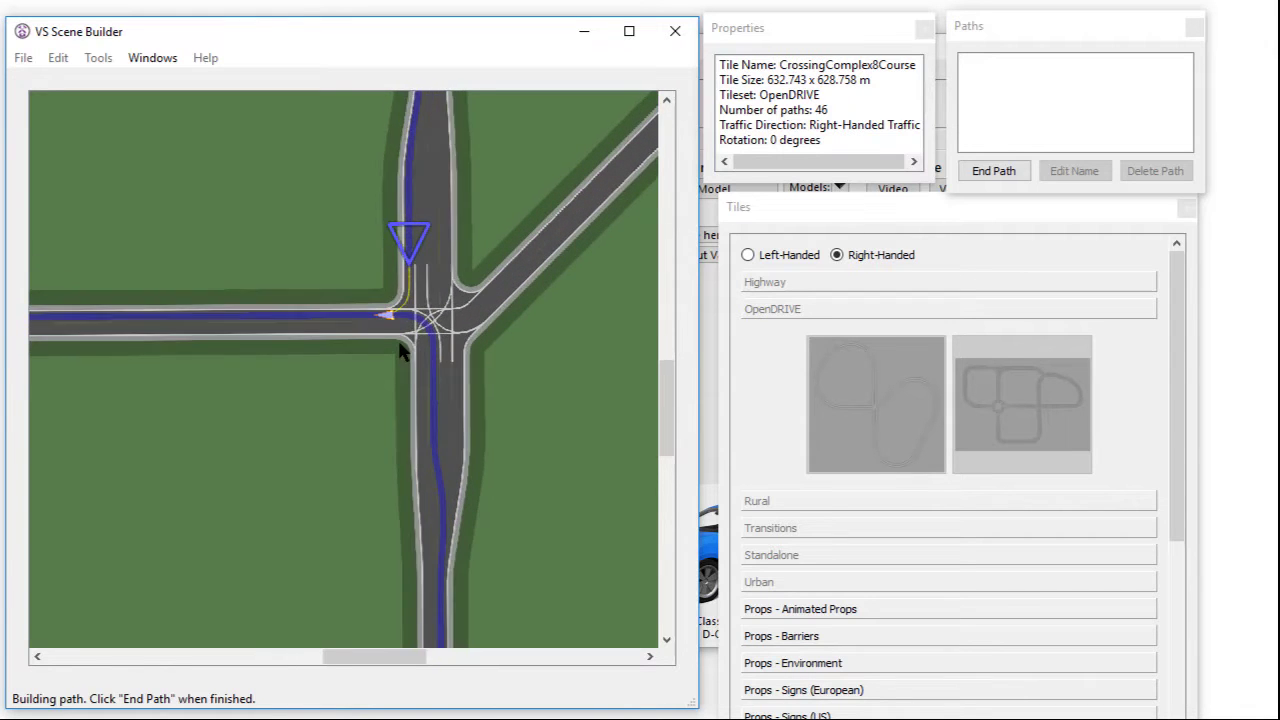
- End the path and name it Primary Path
left_click(993, 171)
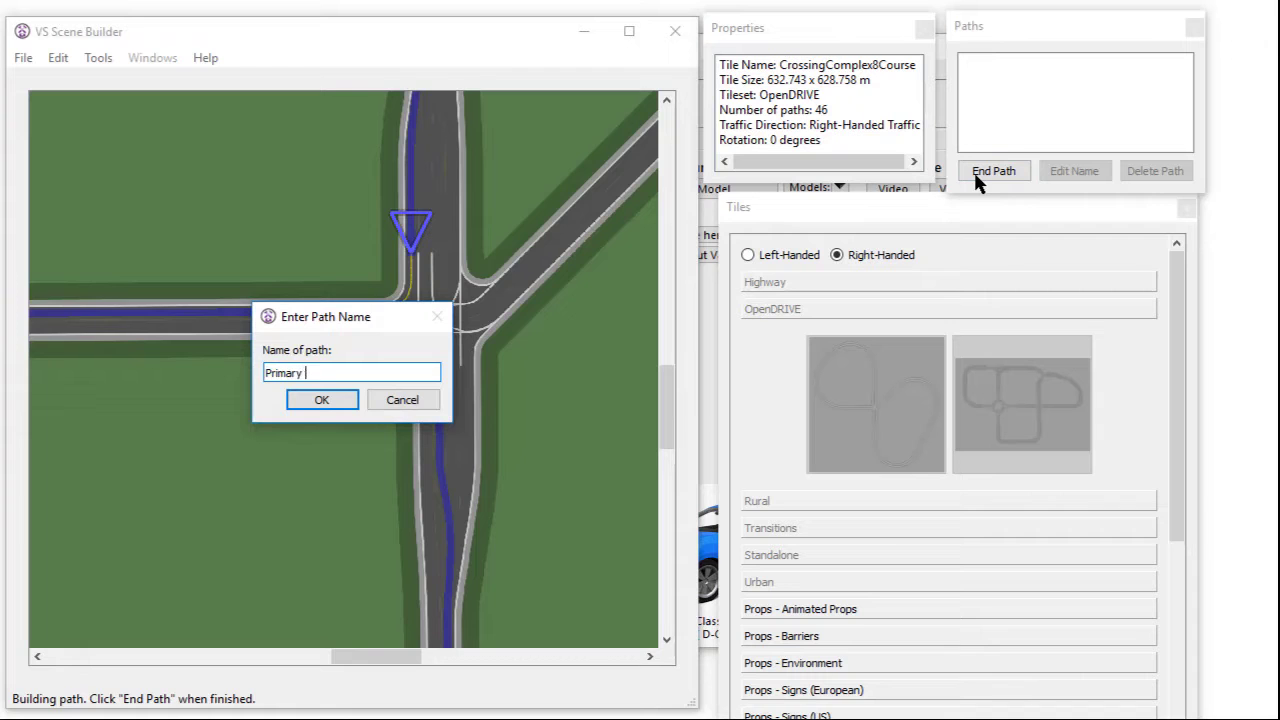
type("Primary Path")
key("Return")
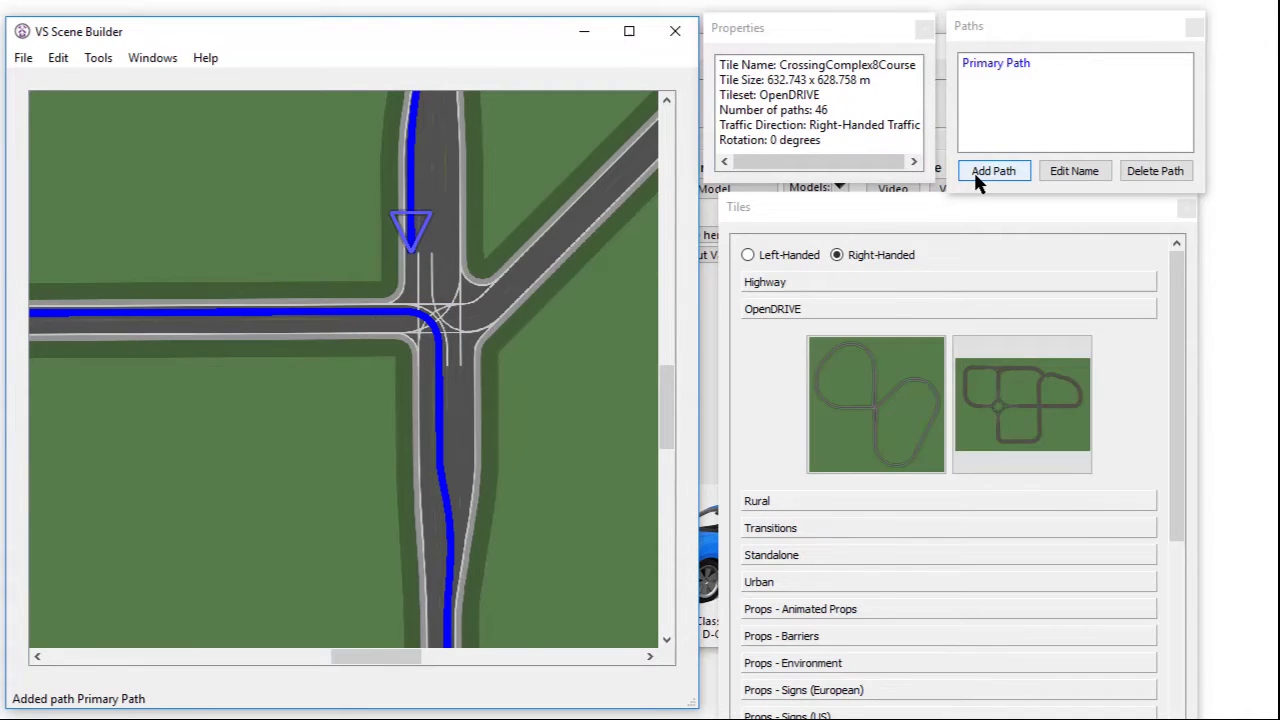
- Place a US 45 MPH speed limit sign on the north sidewalk of the road west of the intersection
scroll(914, 473, "down", 3)
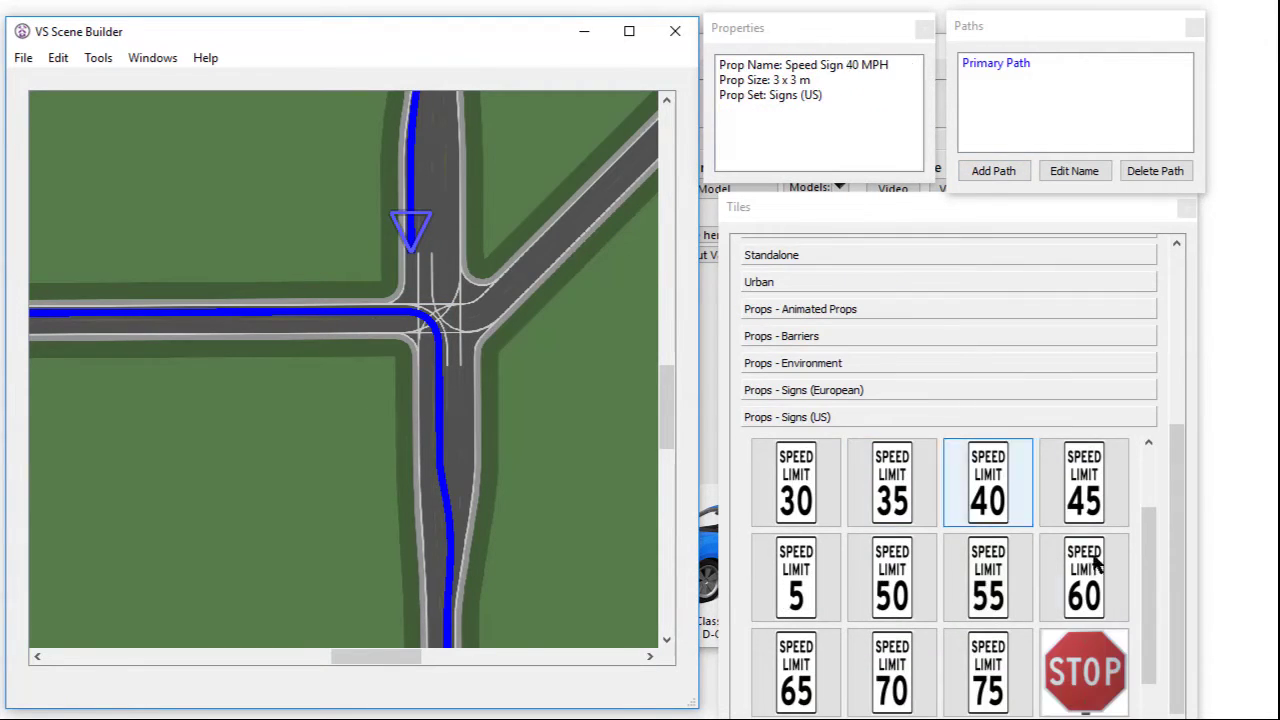
left_click_drag(1108, 500, 182, 330)
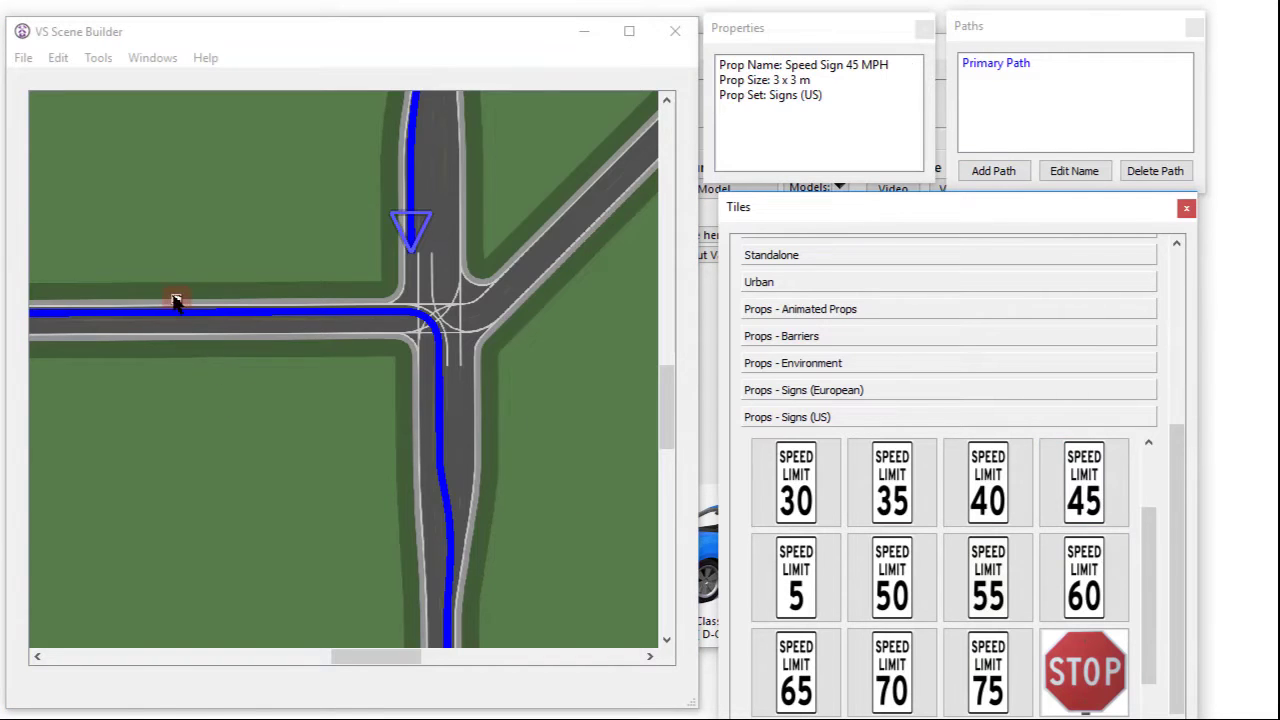
scroll(176, 300, "up", 6)
- Rotate the 45 MPH sign until its top points west, and shift it slightly south toward the road
right_click(178, 262)
right_click(178, 262)
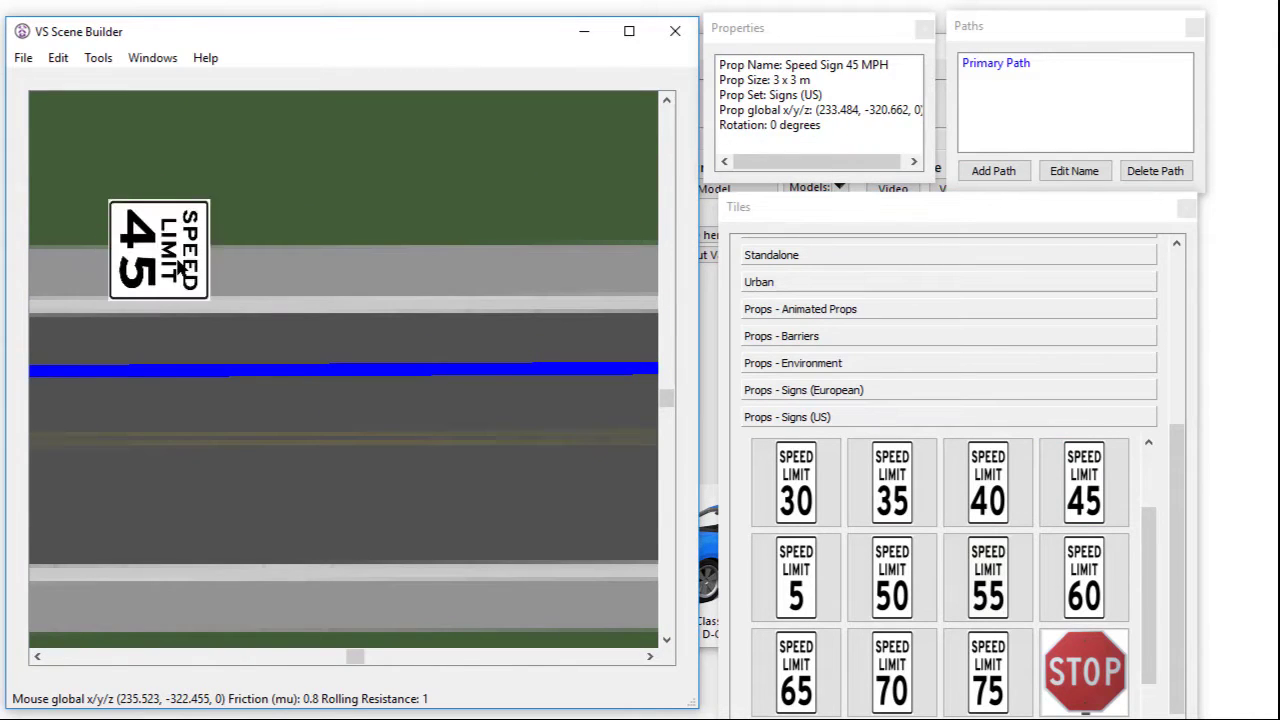
right_click(177, 262)
right_click(177, 262)
right_click(177, 262)
right_click(177, 262)
left_click_drag(177, 264, 185, 289)
- Place the Wind Turbine animated prop on the grass north of the west road, inside the northwest loop
scroll(1020, 400, "up", 1)
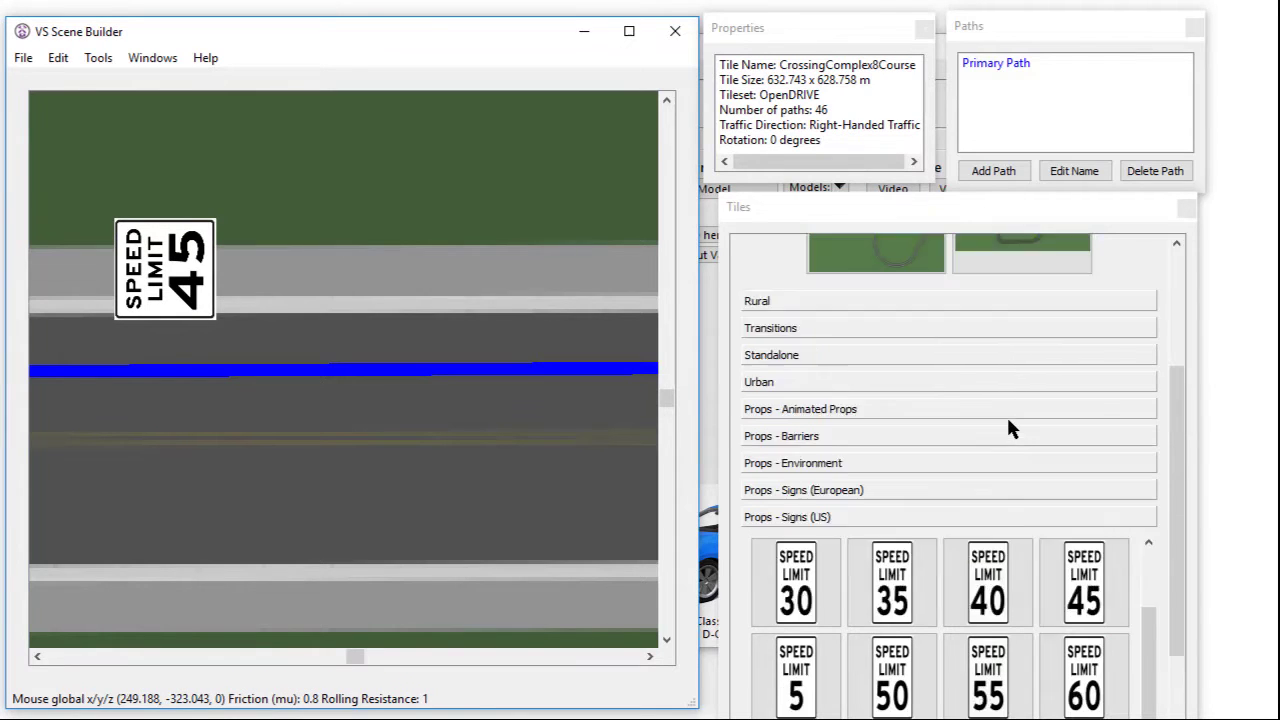
scroll(930, 455, "up", 1)
left_click(828, 508)
scroll(400, 370, "down", 5)
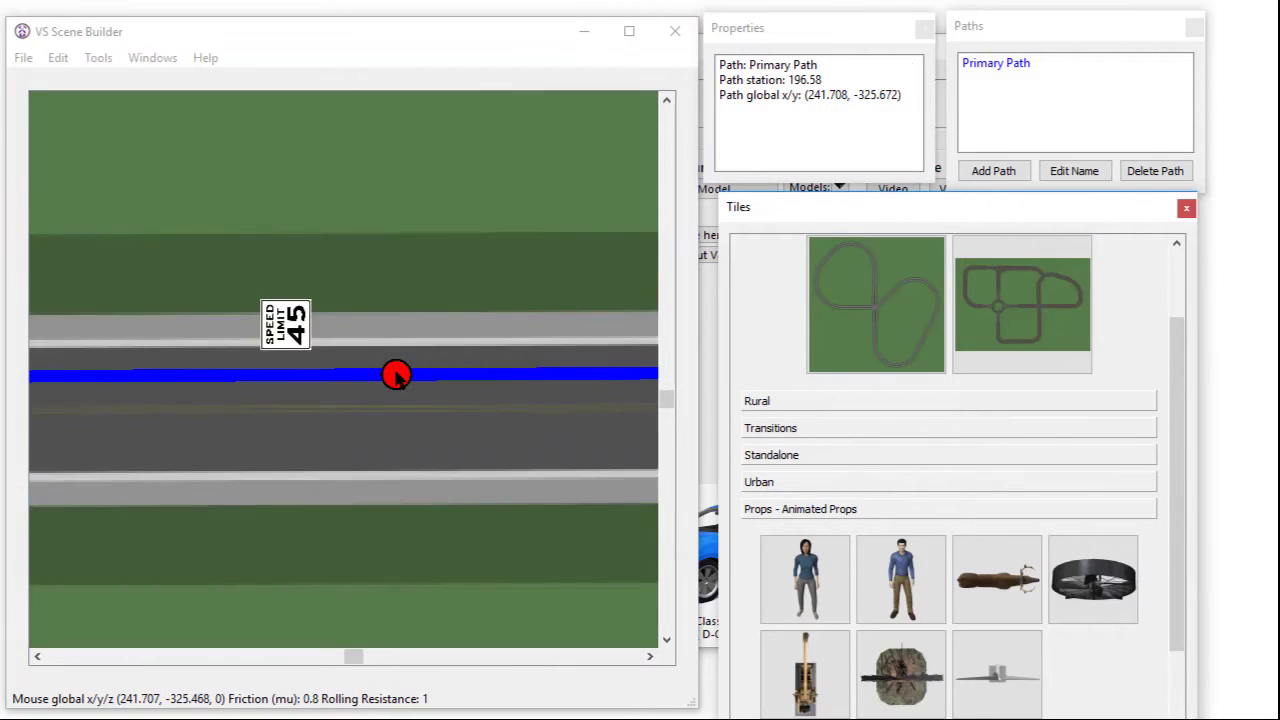
left_click_drag(997, 672, 676, 343)
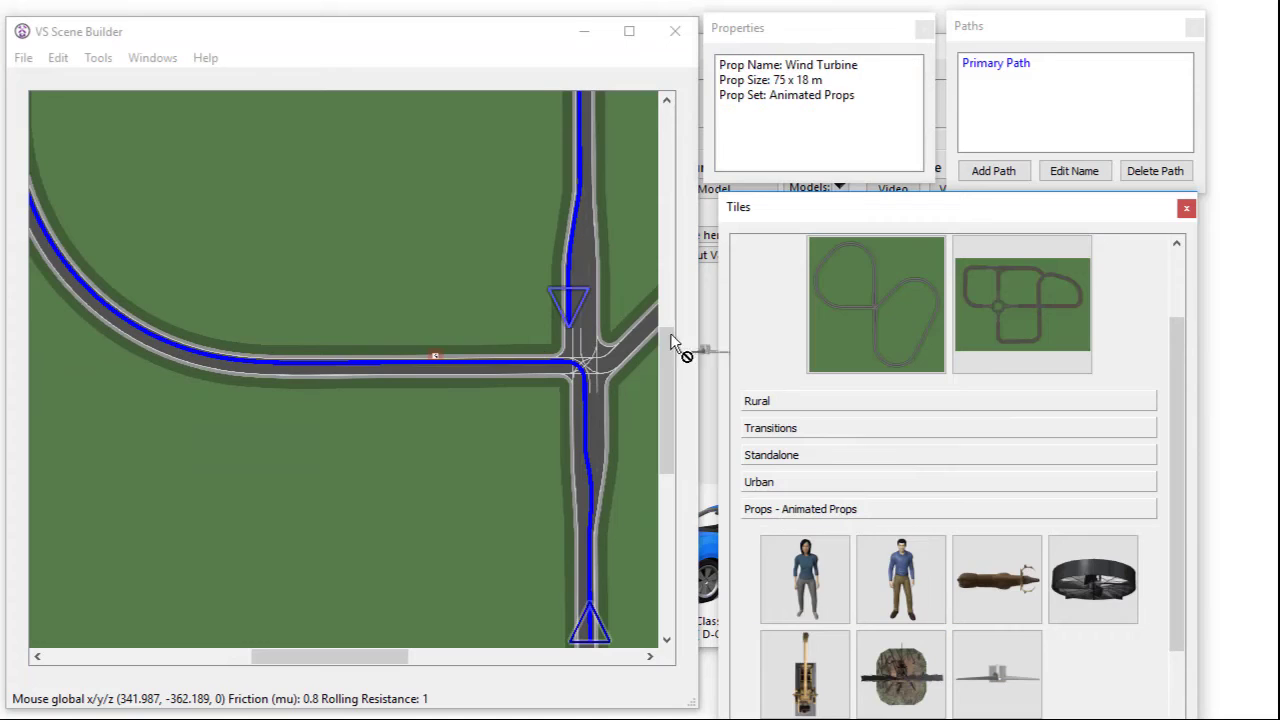
left_click_drag(411, 248, 456, 311)
- Place the deer animated prop on the grass just northwest of the intersection
left_click_drag(997, 579, 394, 283)
scroll(570, 345, "up", 5)
scroll(565, 490, "down", 3)
scroll(394, 283, "down", 1)
- Set the scene origin at the center of the intersection
scroll(394, 284, "down", 10)
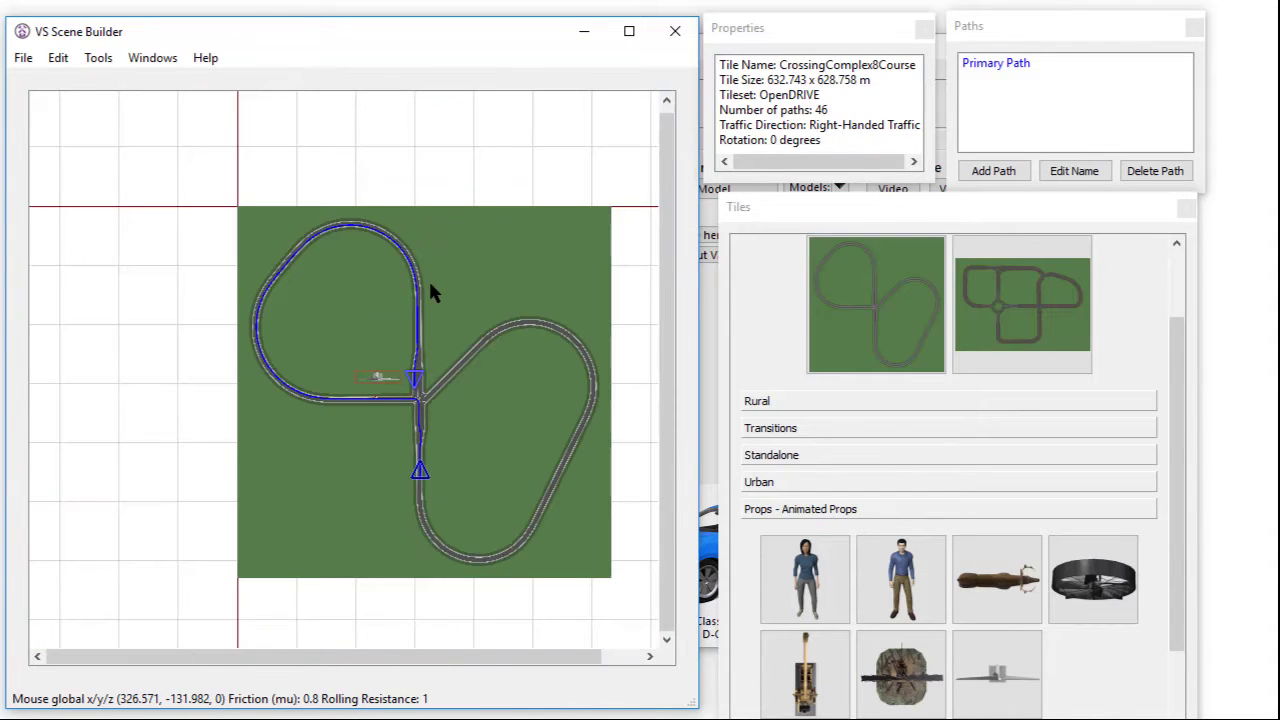
right_click(420, 401)
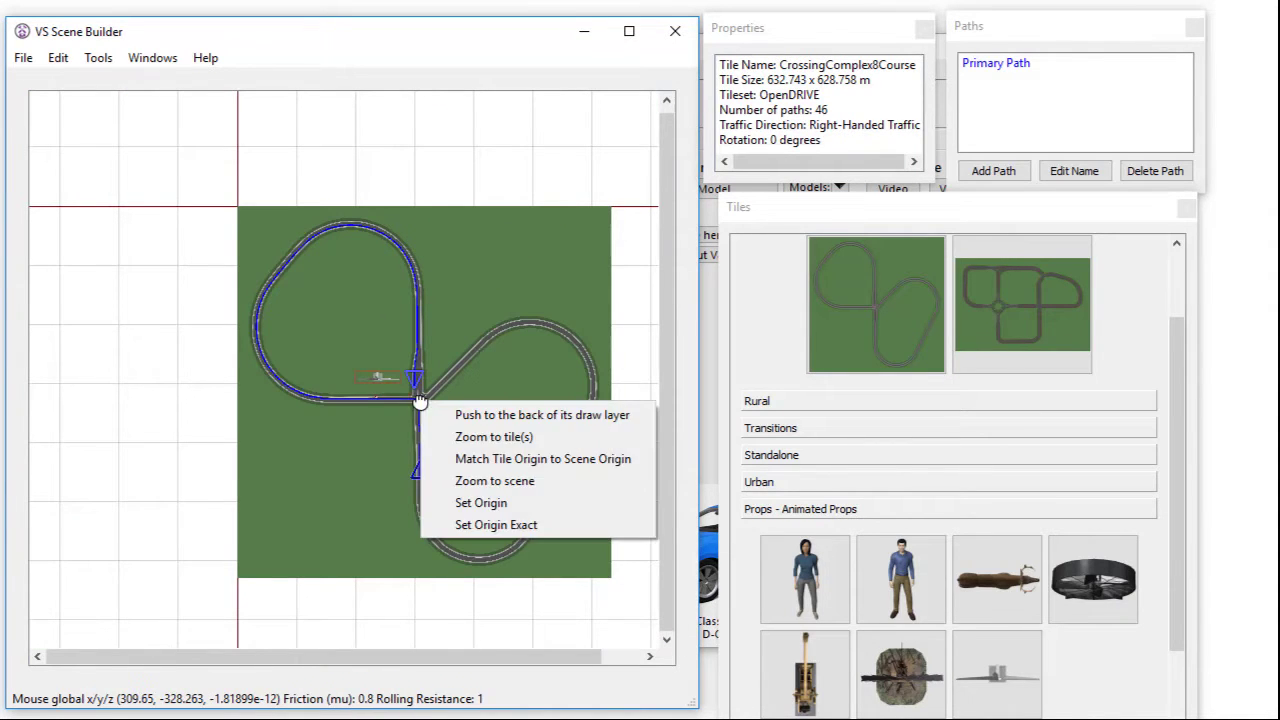
left_click(474, 503)
left_click_drag(471, 506, 561, 613)
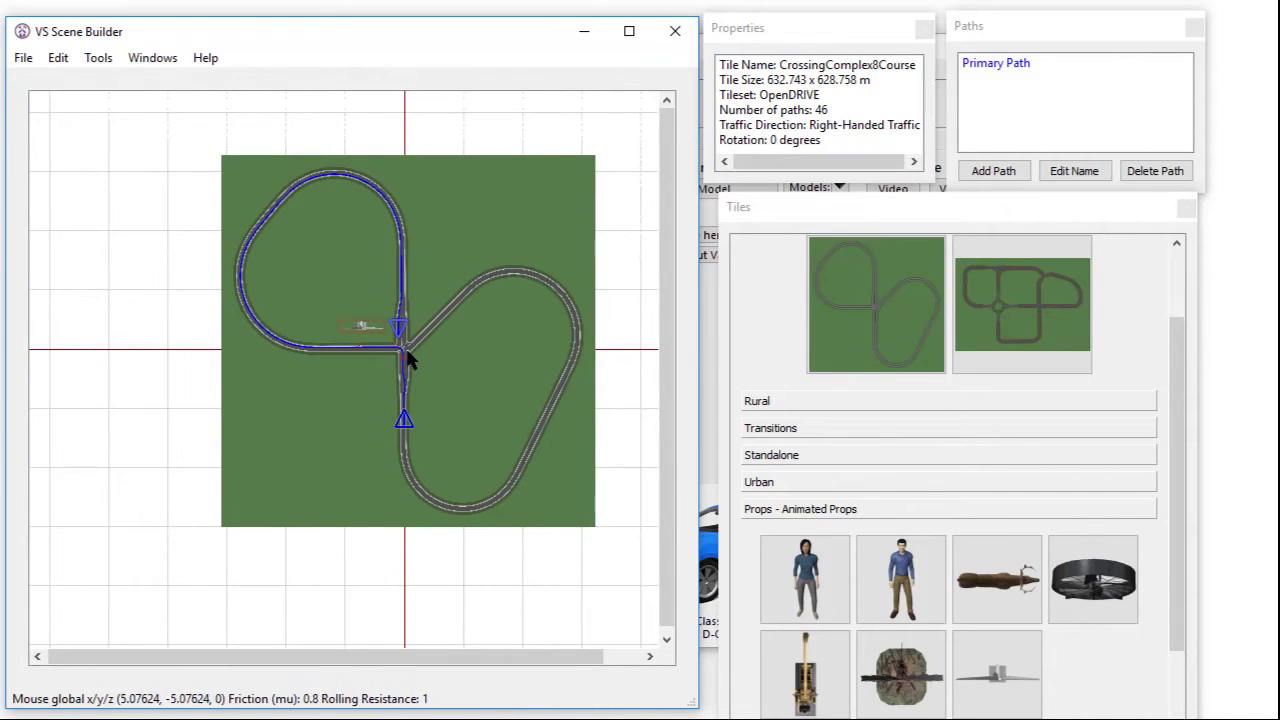
scroll(406, 354, "up", 5)
scroll(400, 354, "up", 2)
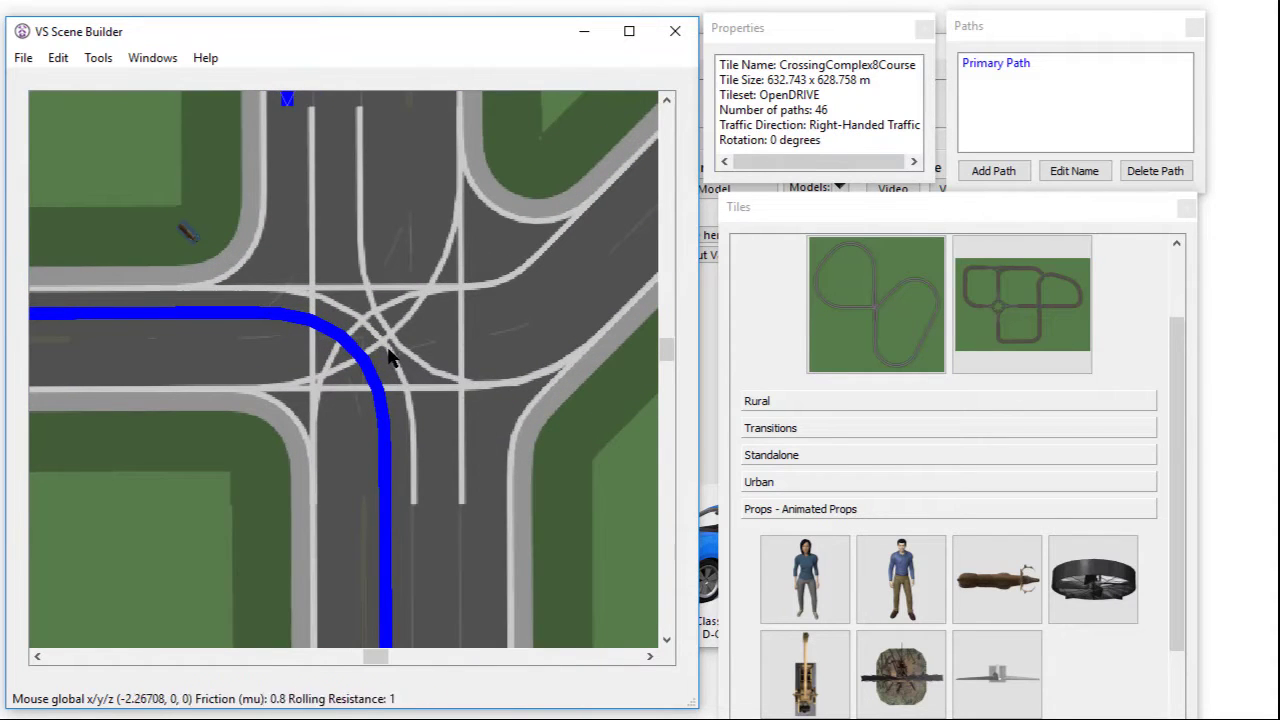
- Set the scene origin to the start of Primary Path and check the path's station and coordinates there
scroll(392, 360, "down", 4)
scroll(396, 362, "down", 3)
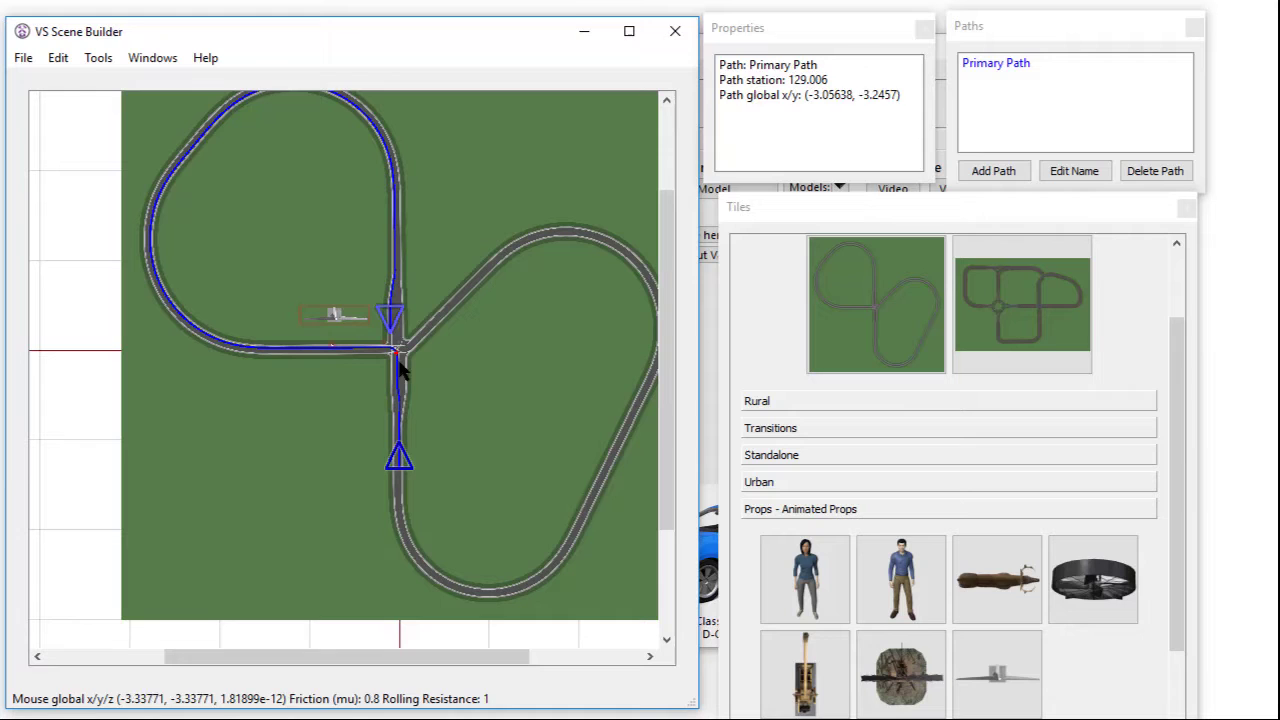
left_click(398, 461)
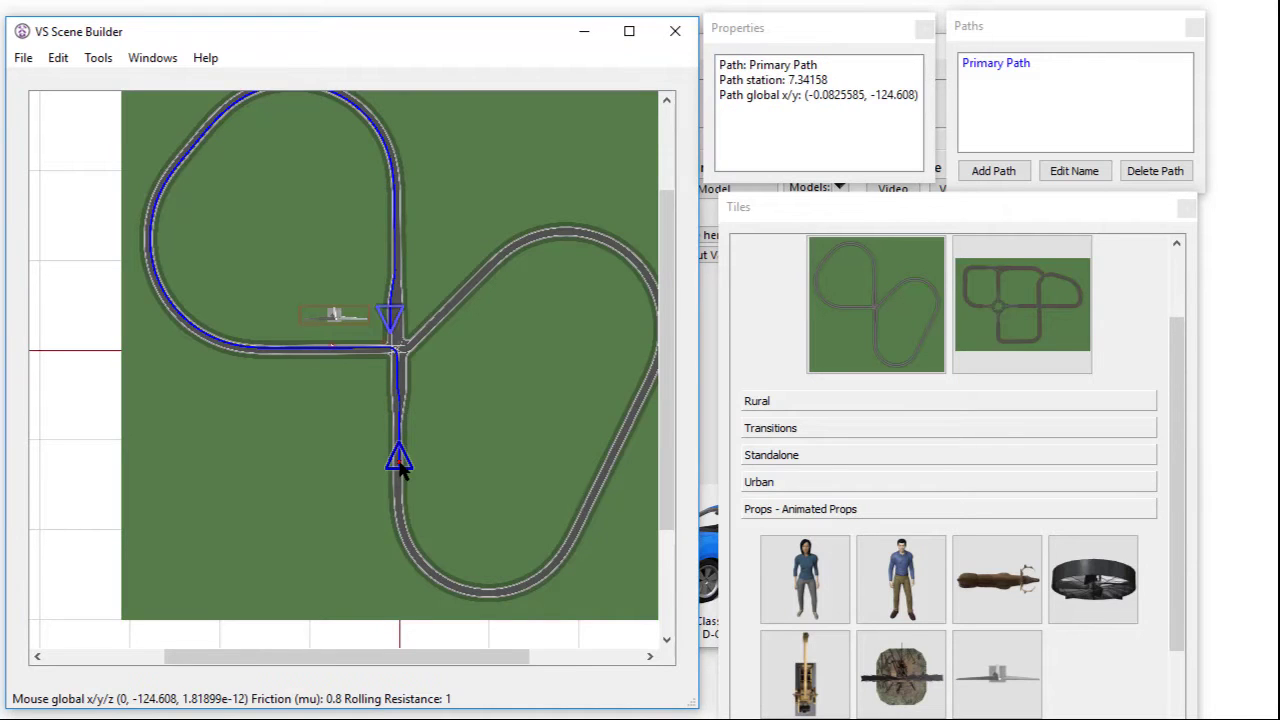
right_click(397, 459)
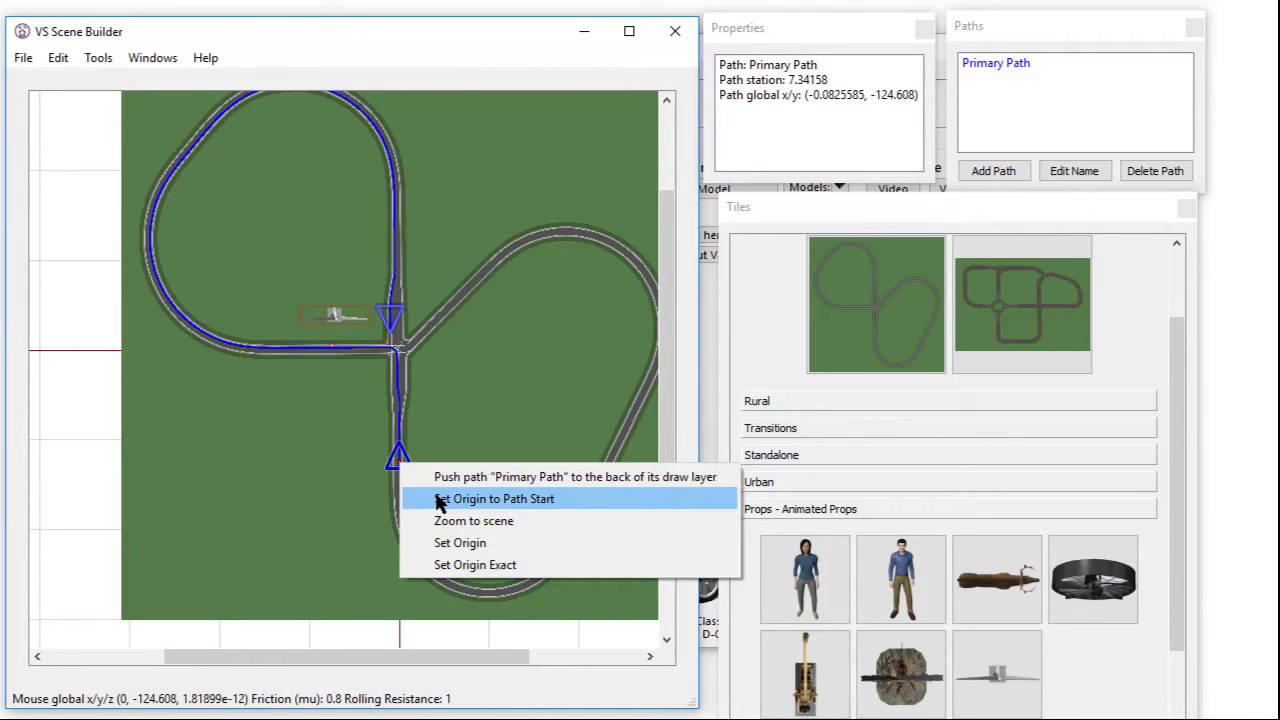
left_click(438, 499)
left_click(431, 451)
scroll(417, 374, "up", 5)
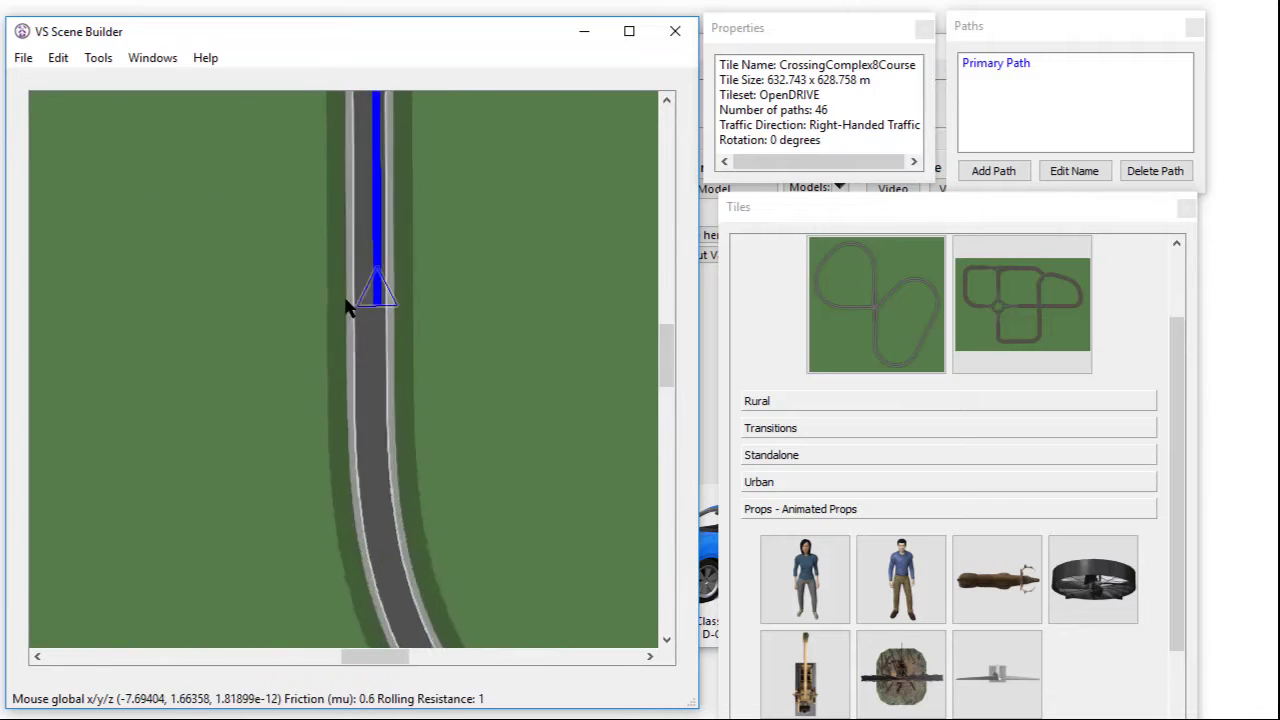
left_click(408, 302)
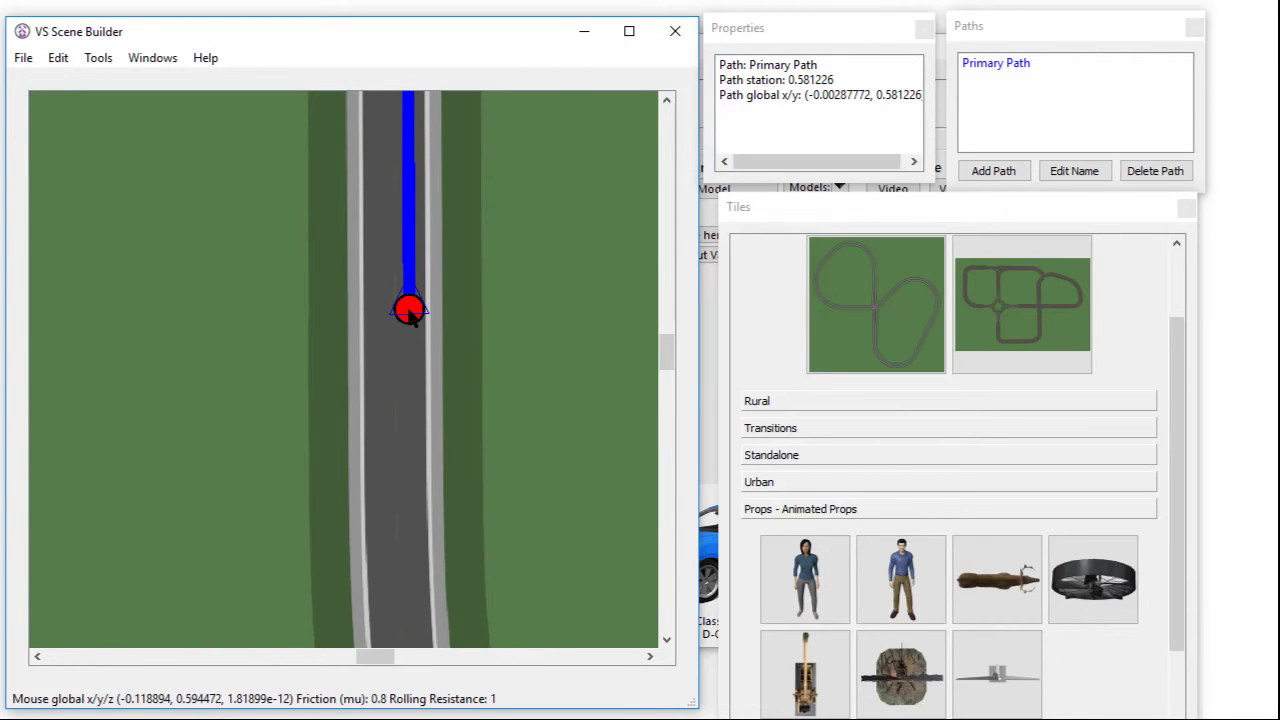
- Export the scene to OpenDRIVEexample.vsscene in the VS_Scene_Builder folder, replacing the existing file
scroll(409, 310, "down", 15)
middle_click_drag(428, 298, 426, 378)
scroll(426, 378, "up", 3)
scroll(428, 387, "up", 1)
left_click(23, 57)
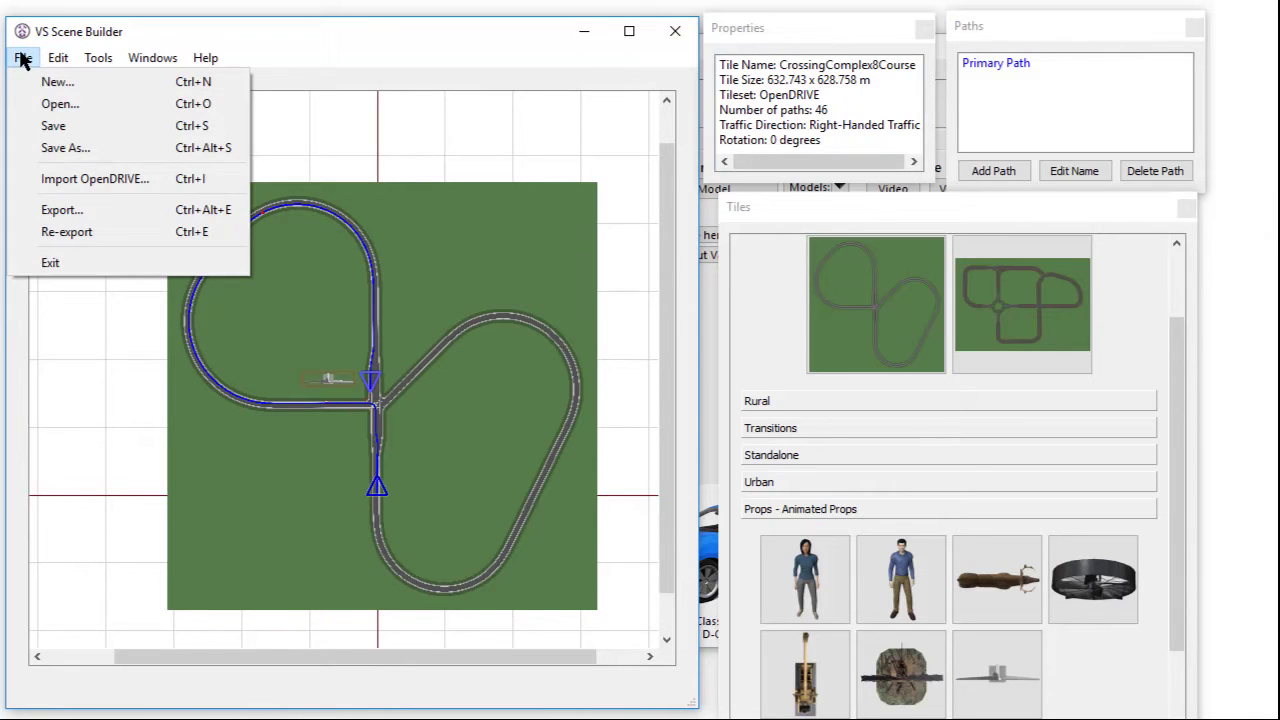
left_click(59, 207)
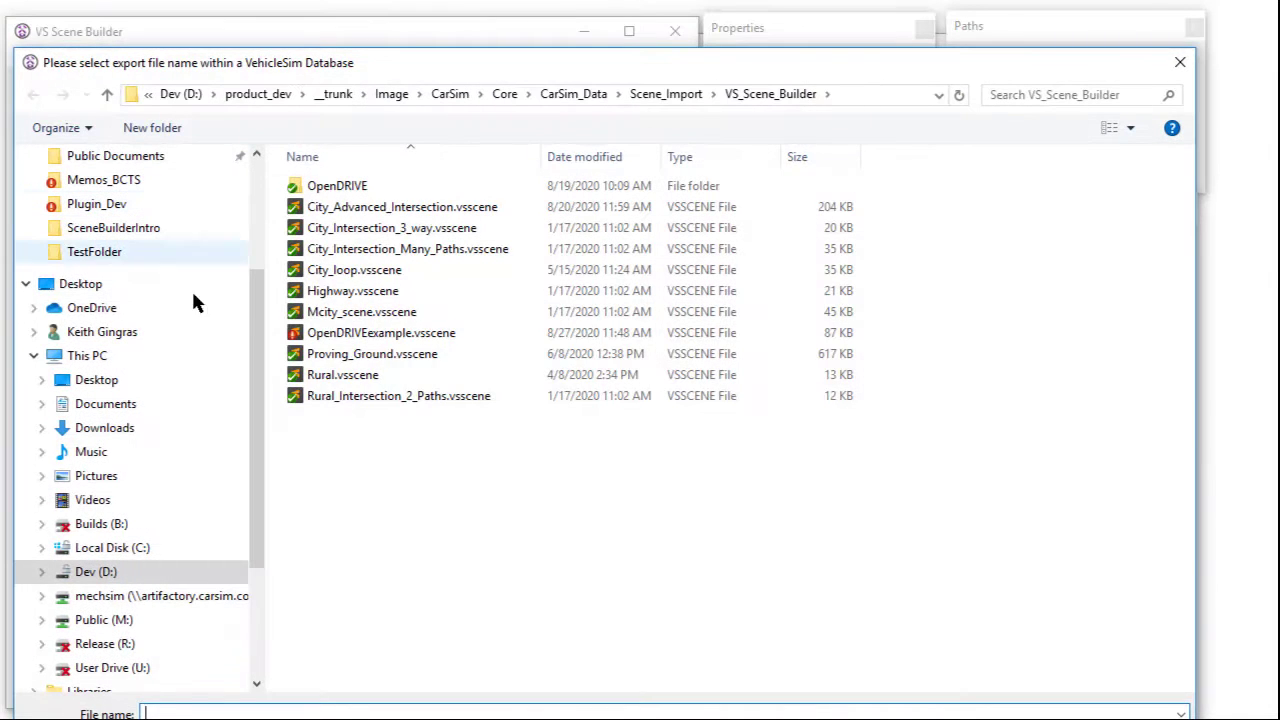
double_click(383, 333)
left_click(692, 420)
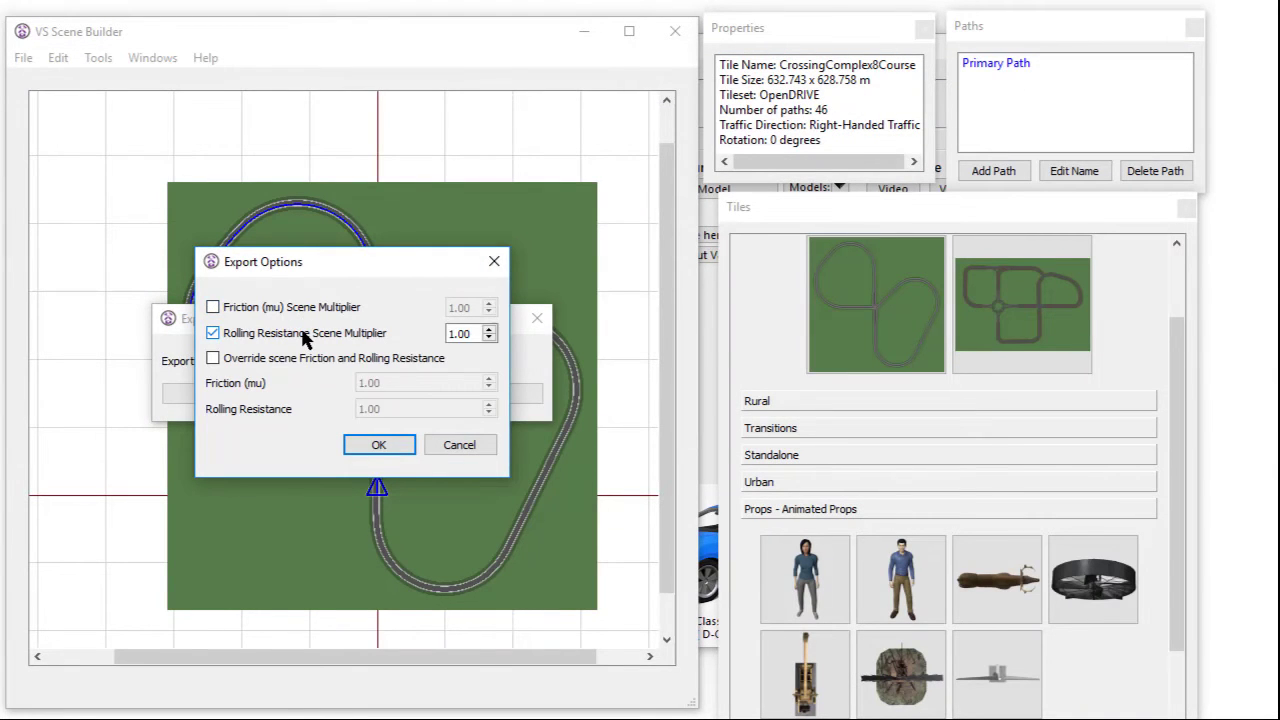
- Enable only the friction (mu) scene multiplier in the export options, set it to 0.5, and complete the export
left_click(328, 362)
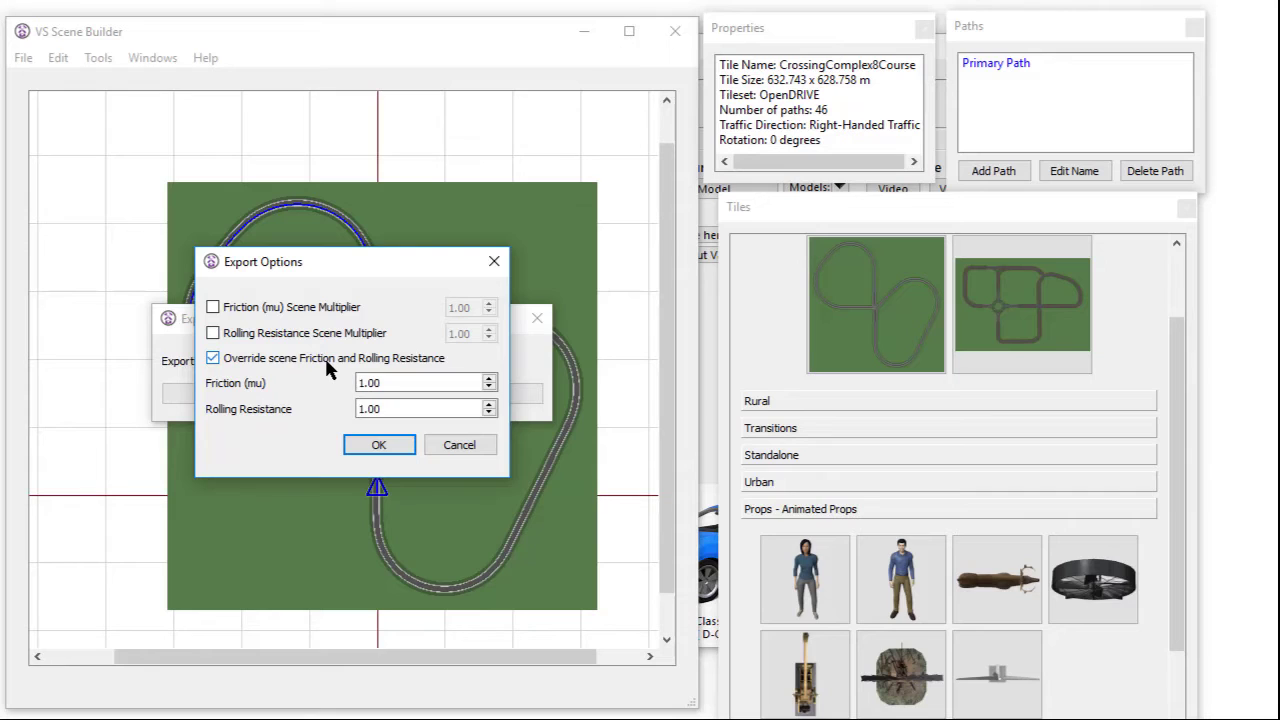
left_click(325, 362)
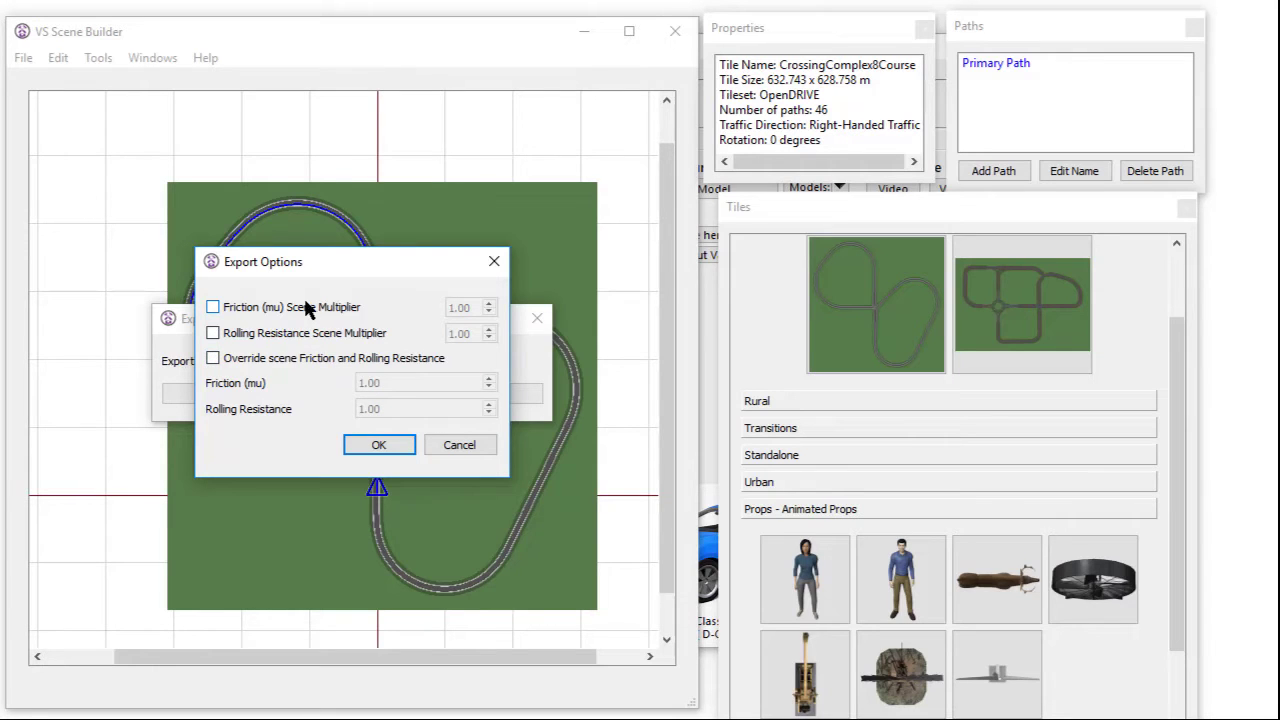
type("0.5")
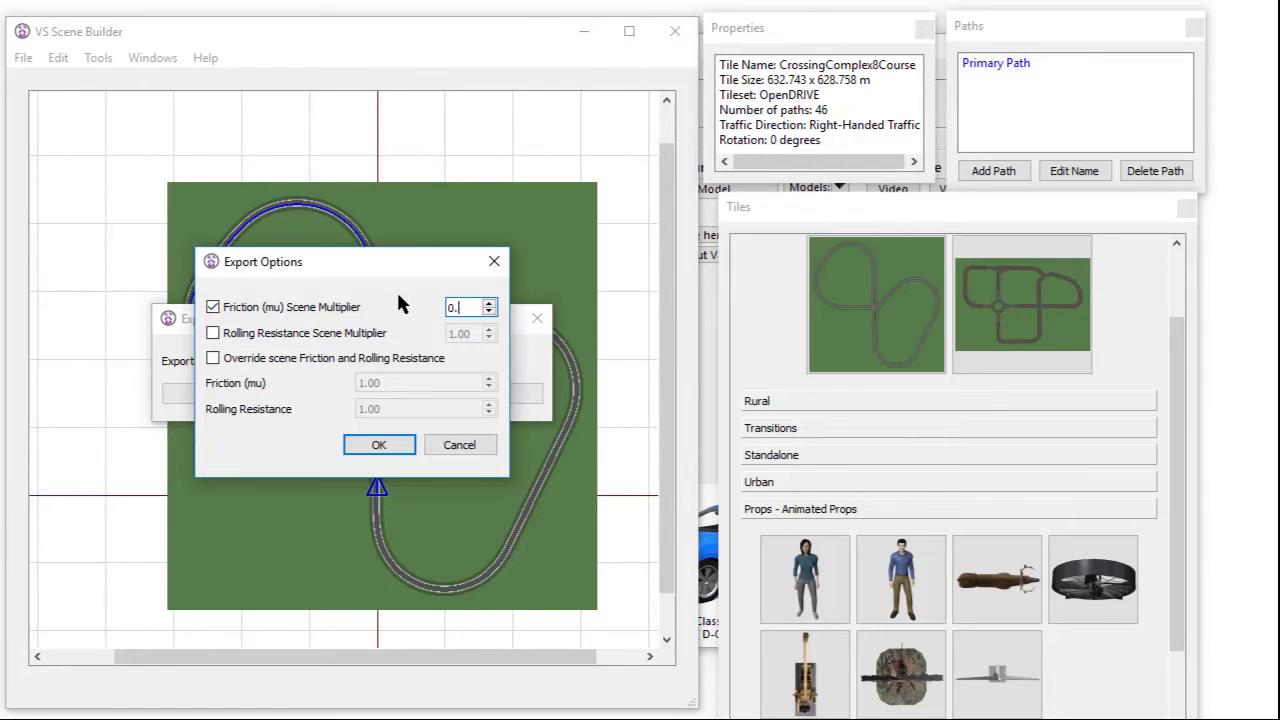
left_click(384, 444)
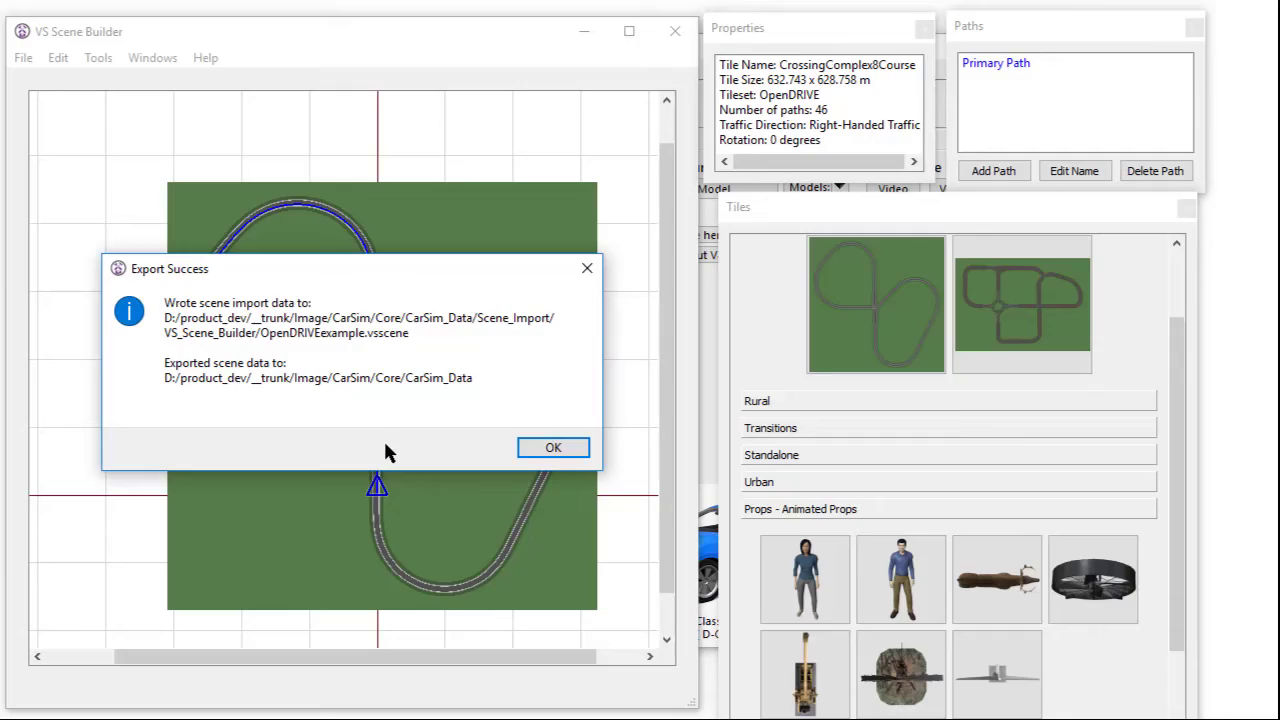
left_click(537, 449)
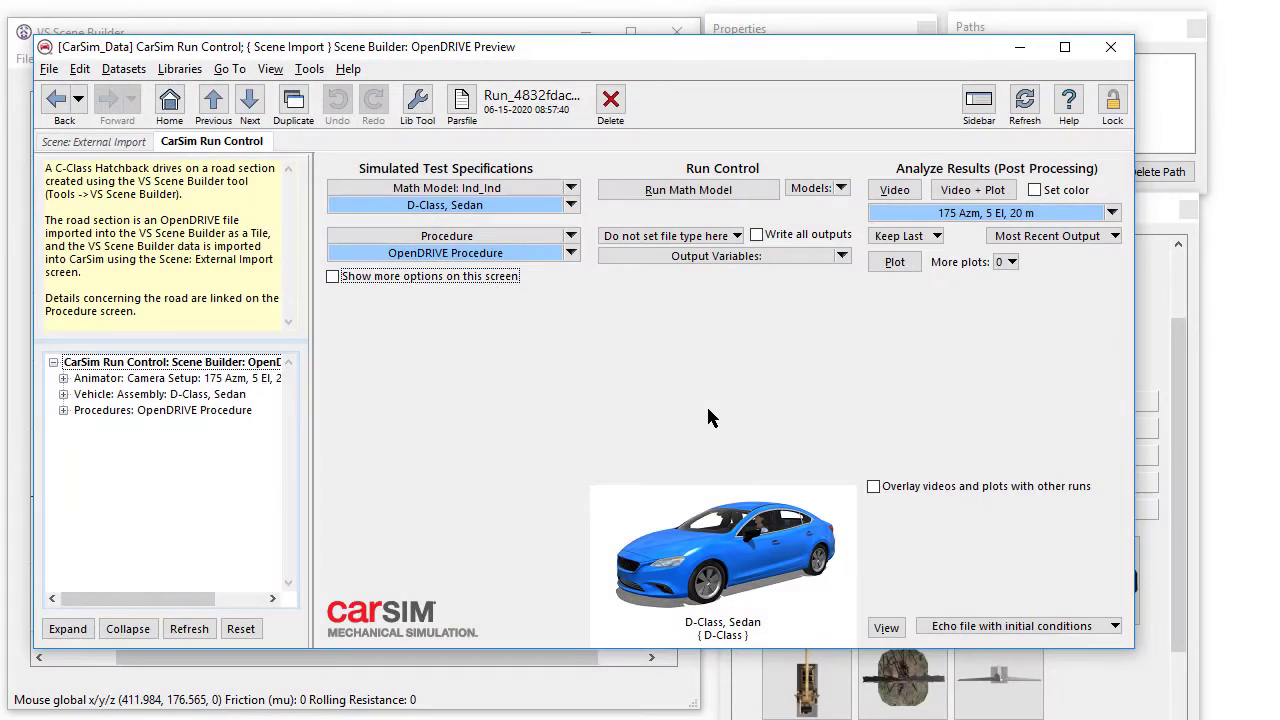
- Re-import OpenDRIVEexample.vsscene in CarSim's OpenDRIVE Scene Import dataset to update its path and prop information
left_click(95, 142)
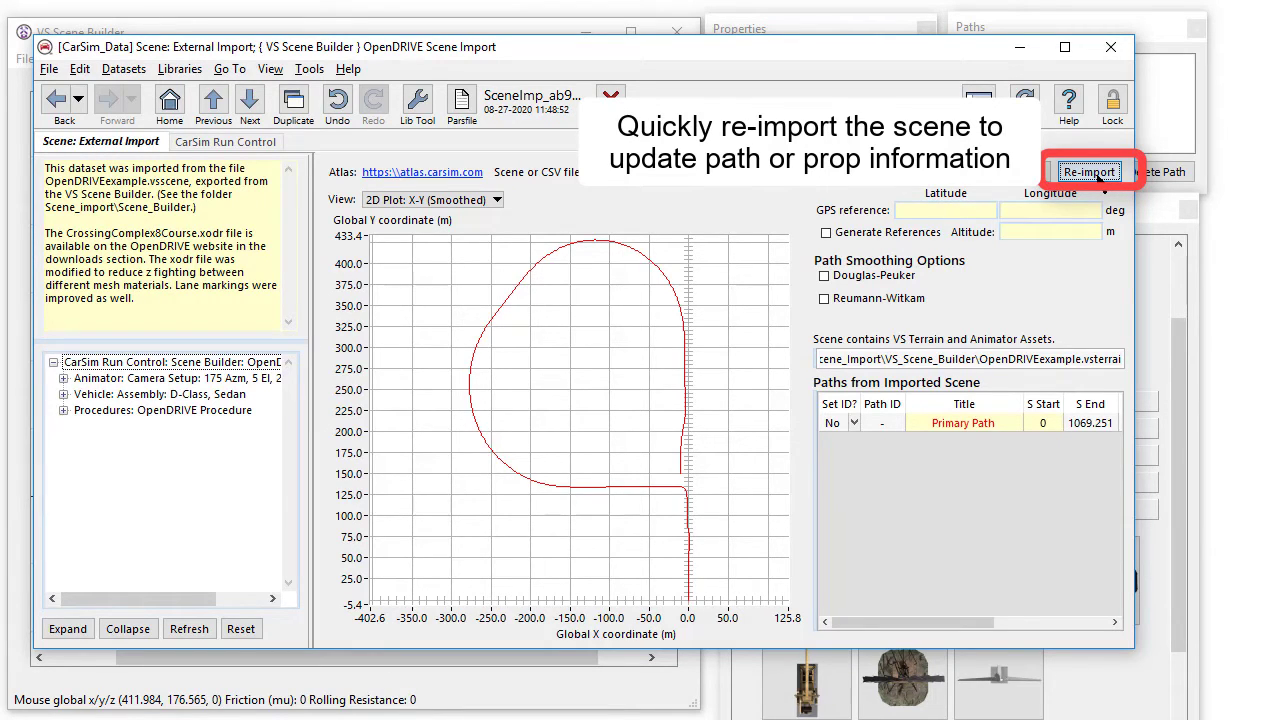
left_click(1090, 172)
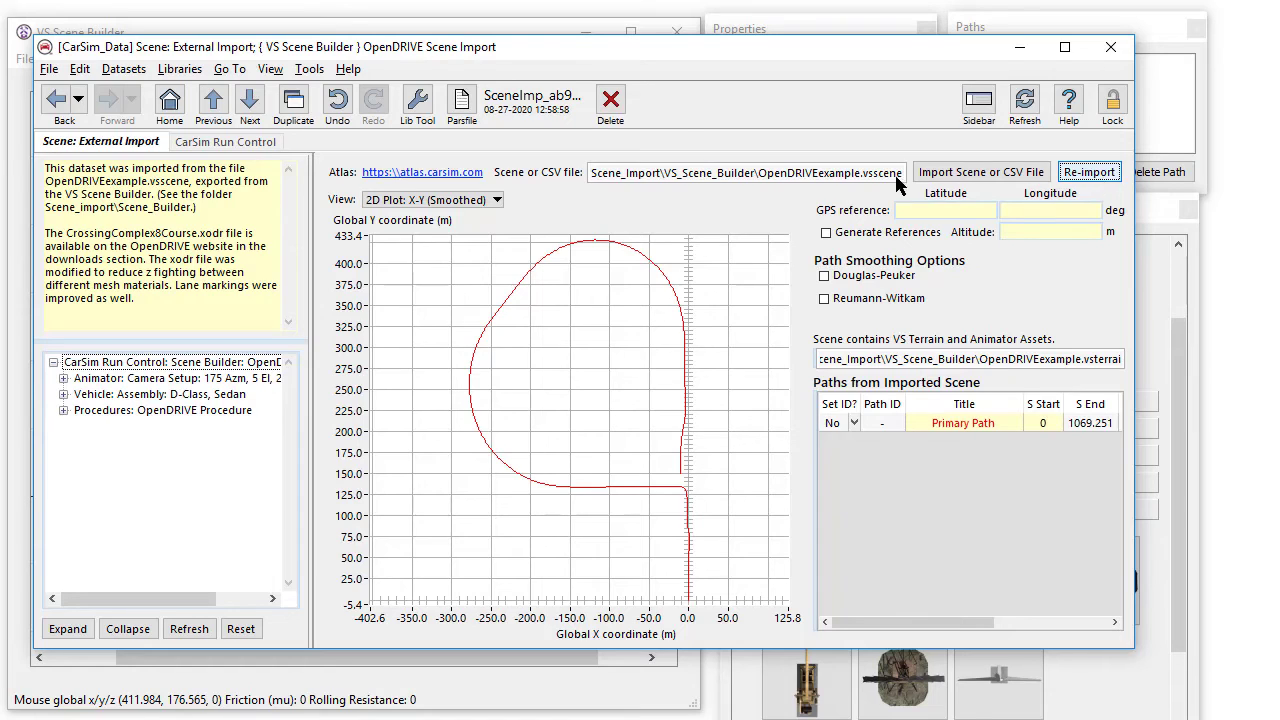
left_click(460, 101)
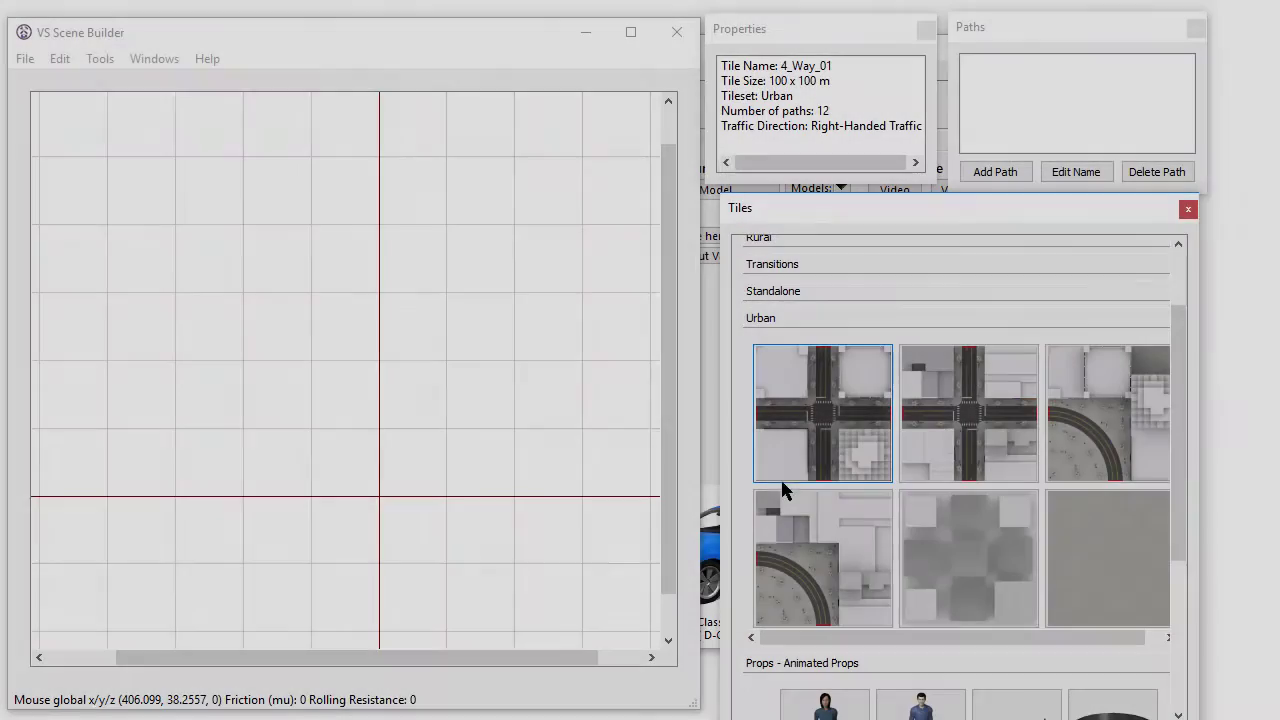
- Place the right-handed Urban tile 4_Way_01 just below the origin's horizontal axis and 4_Way_02 directly east of it
left_click_drag(782, 481, 443, 549)
scroll(460, 548, "up", 4)
left_click(475, 537)
left_click_drag(925, 440, 495, 516)
- Add a path named Right handed path from the first tile's west edge, turning north at the second tile's intersection
left_click(995, 172)
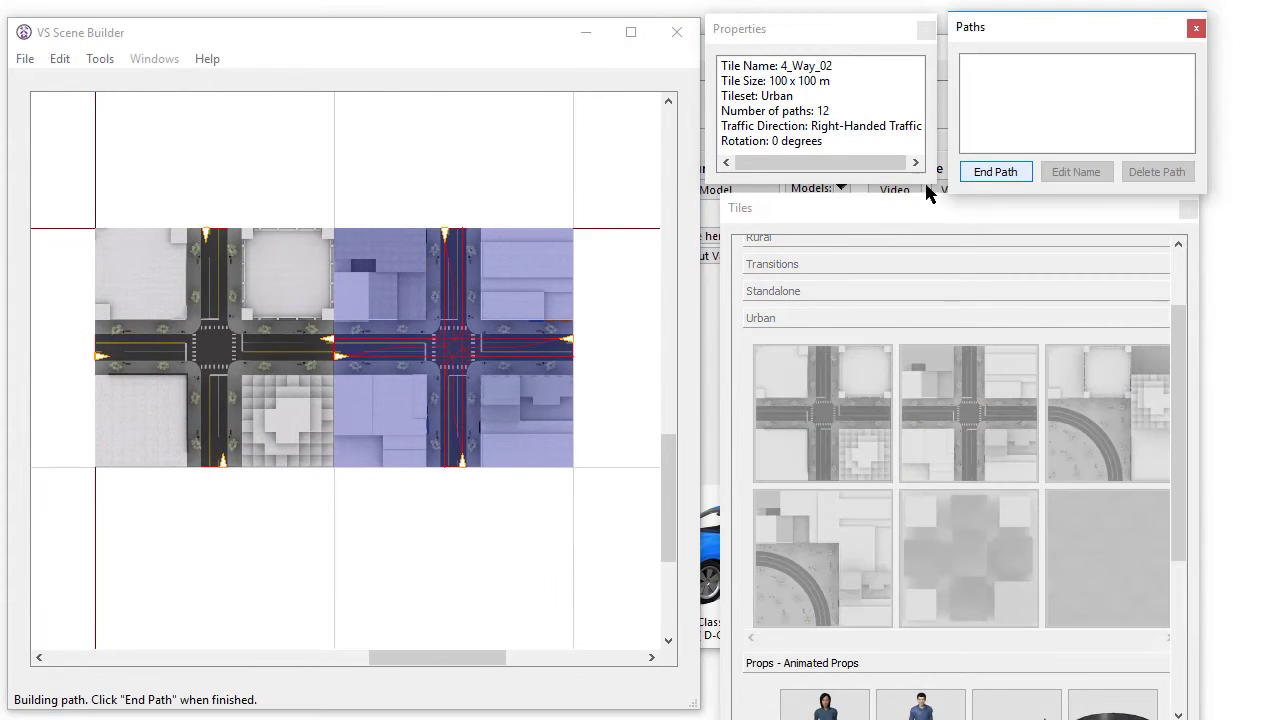
left_click(108, 358)
left_click(330, 360)
left_click(465, 248)
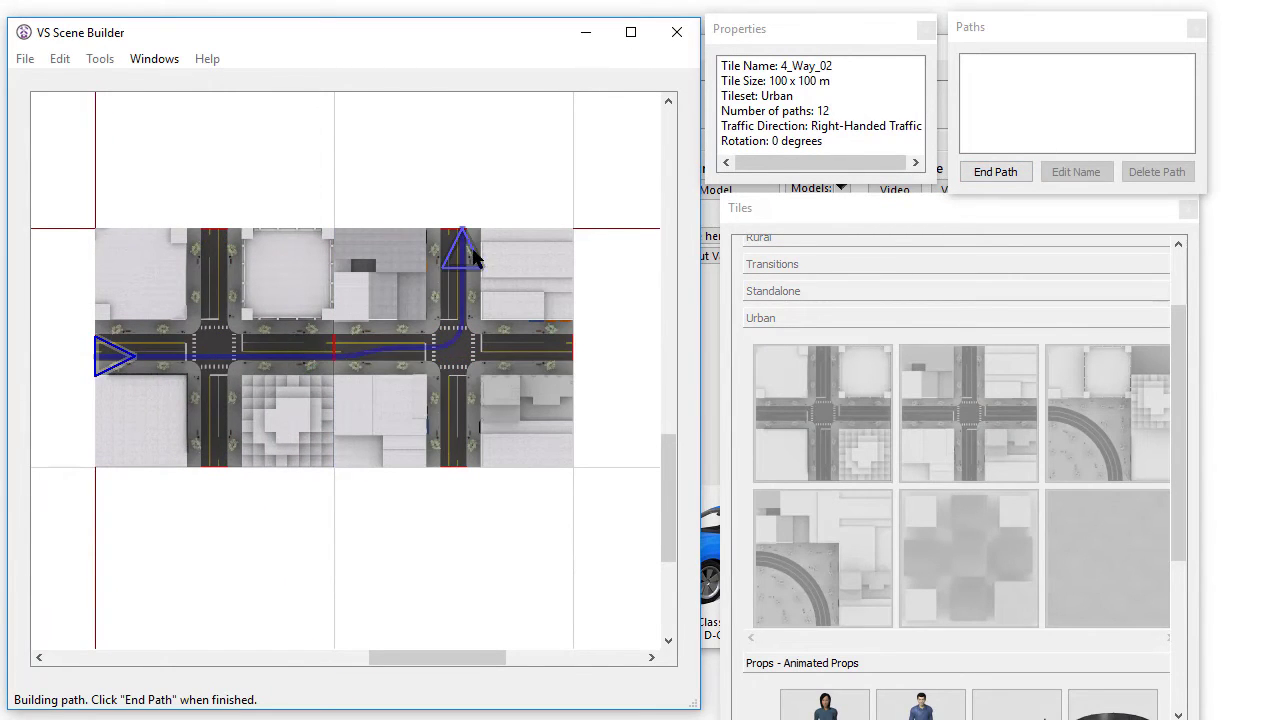
left_click(998, 172)
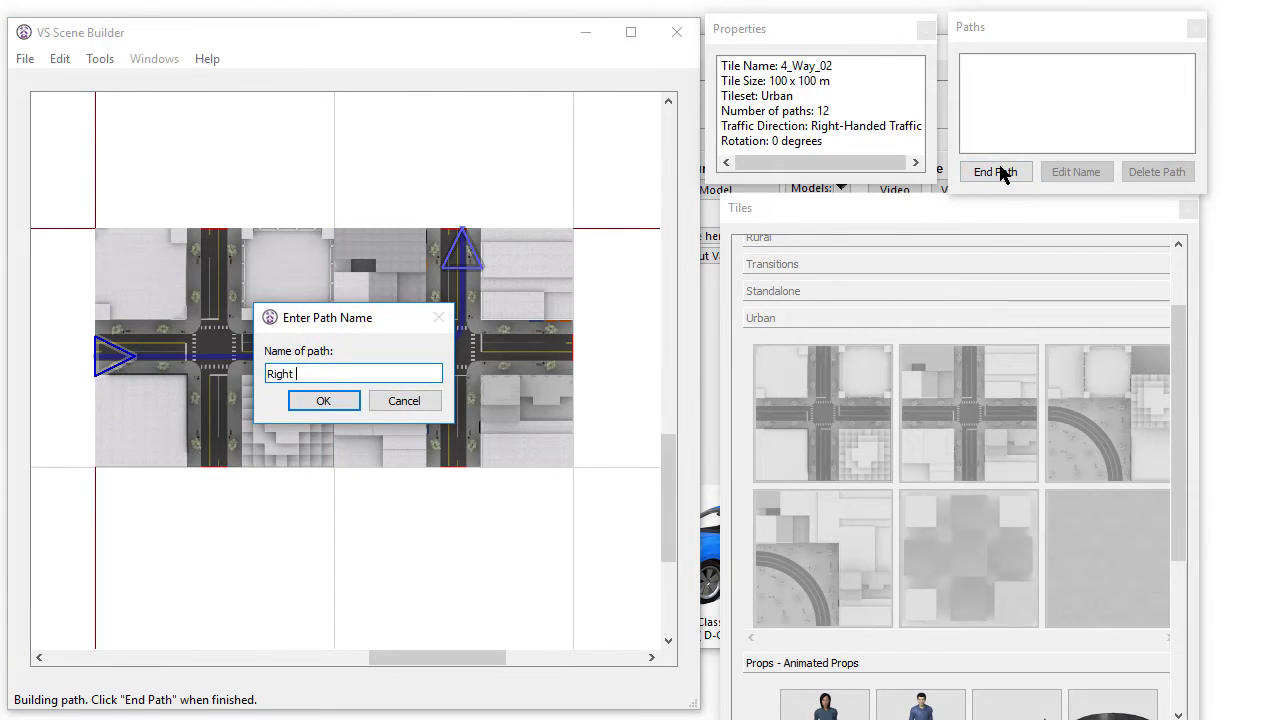
type("Right handed path")
key("Return")
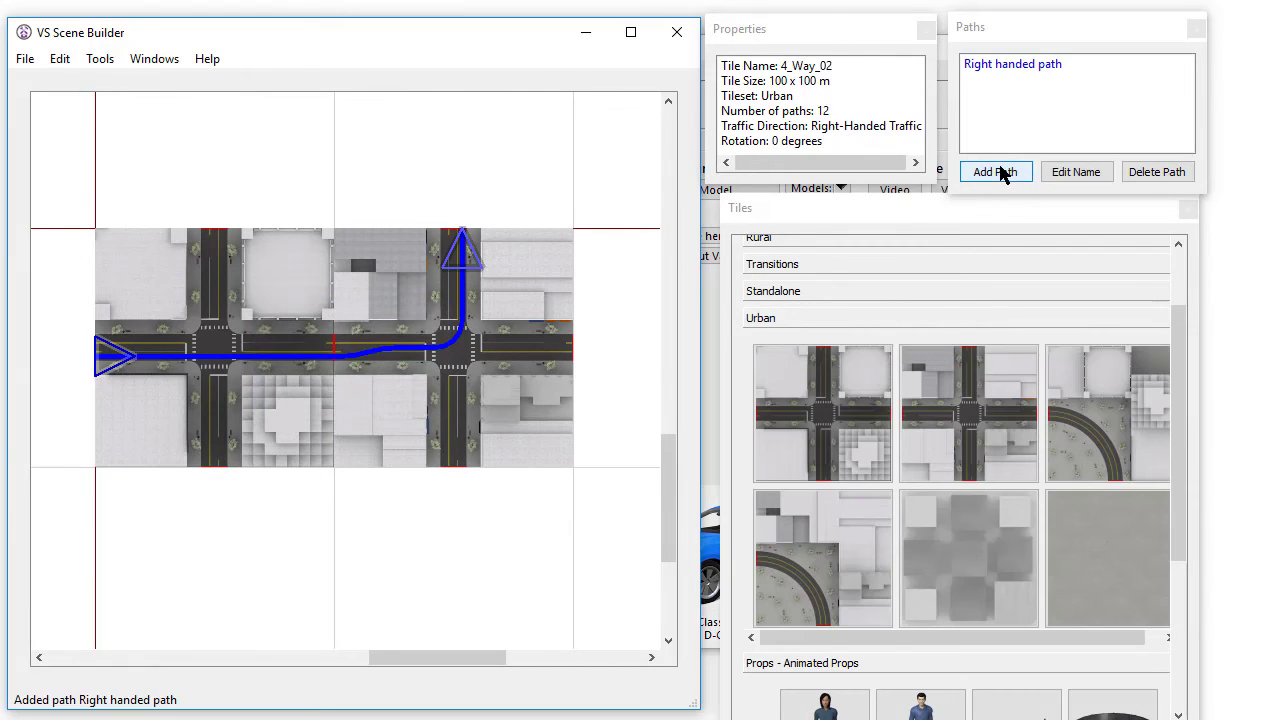
- Delete both 4-way tiles and the Right handed path from the scene
left_click_drag(586, 550, 24, 166)
key("Delete")
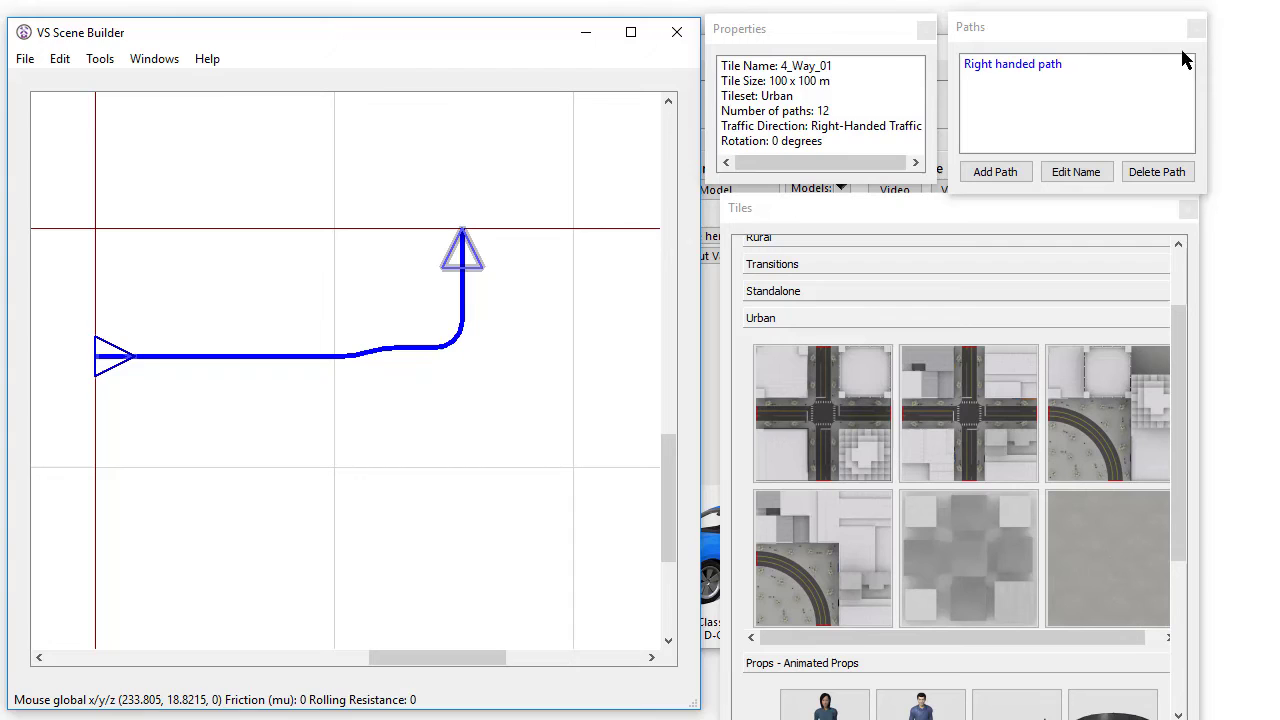
left_click(1172, 64)
left_click(1160, 172)
- Switch the tiles to left-handed traffic and place 4_Way_01_LHT at the origin with 4_Way_02_LHT directly east of it
left_click(958, 210)
scroll(962, 286, "up", 3)
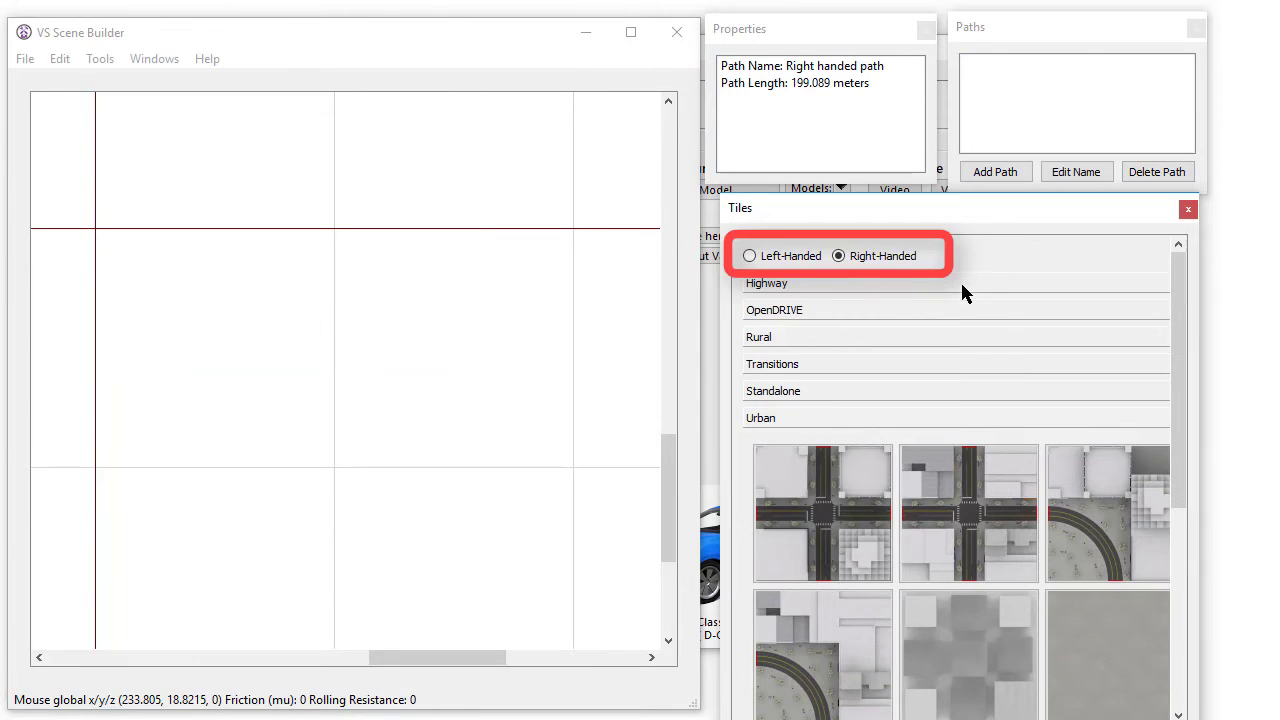
left_click(776, 260)
left_click_drag(810, 335, 251, 357)
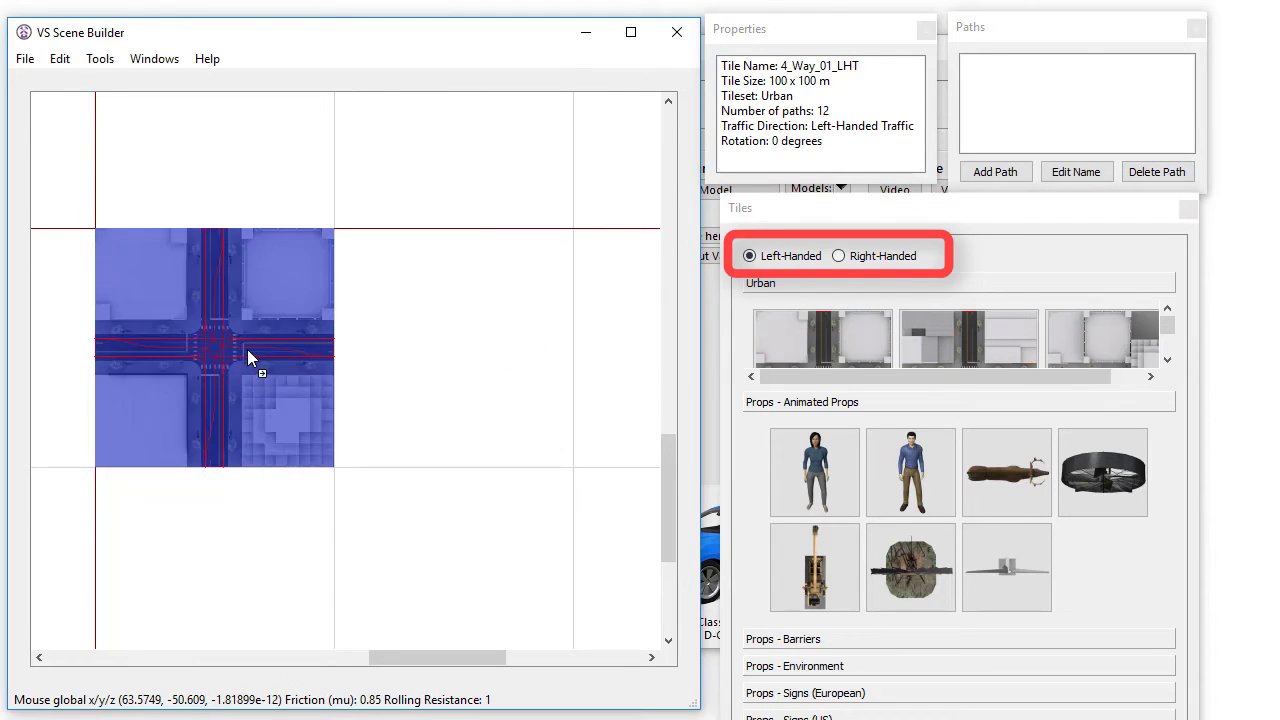
left_click_drag(1001, 341, 440, 326)
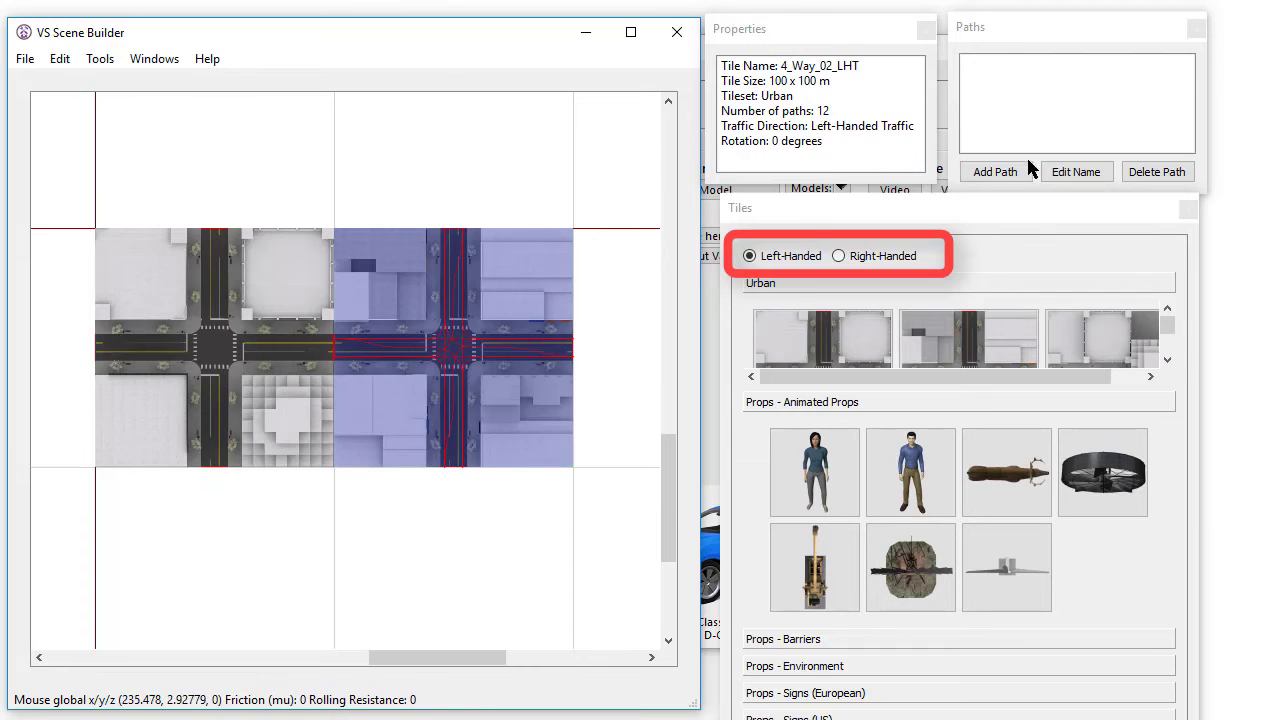
- Add a path named Left handed path from the first left-handed tile's west edge, turning north at the second tile's intersection
left_click(995, 172)
left_click(98, 340)
left_click(335, 341)
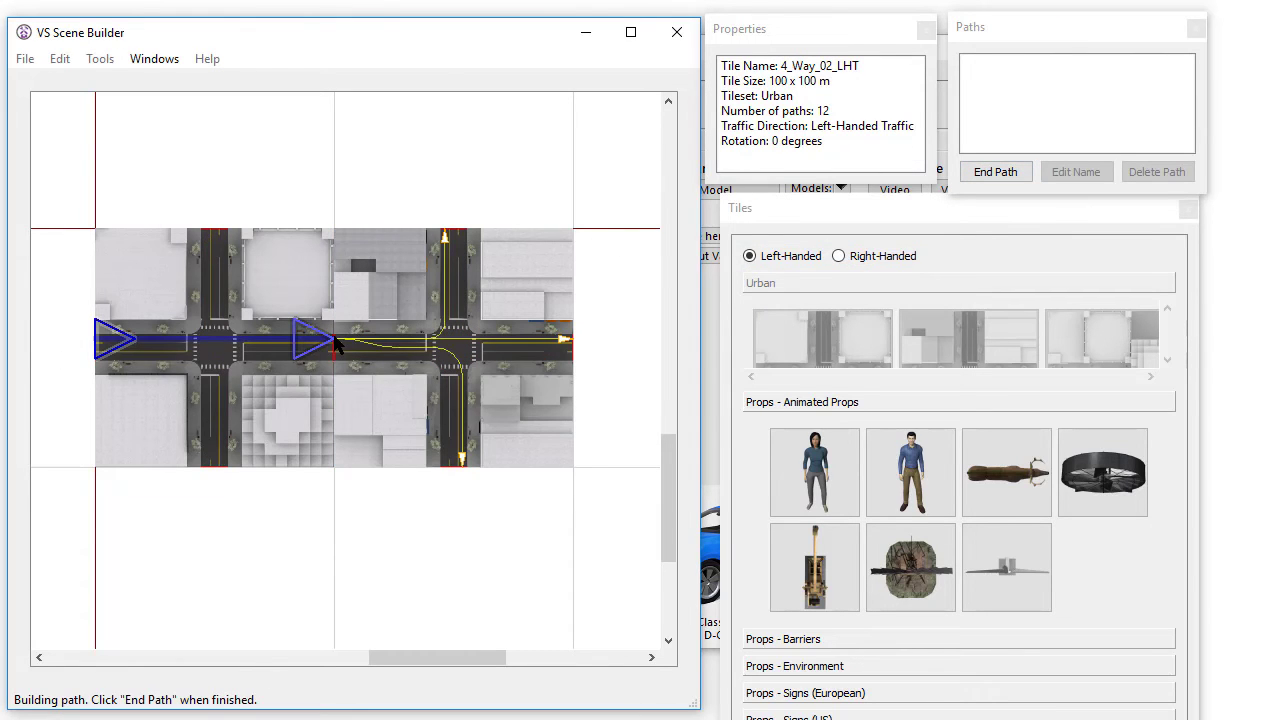
left_click(447, 238)
scroll(404, 338, "up", 5)
middle_click_drag(372, 343, 523, 343)
scroll(523, 343, "down", 4)
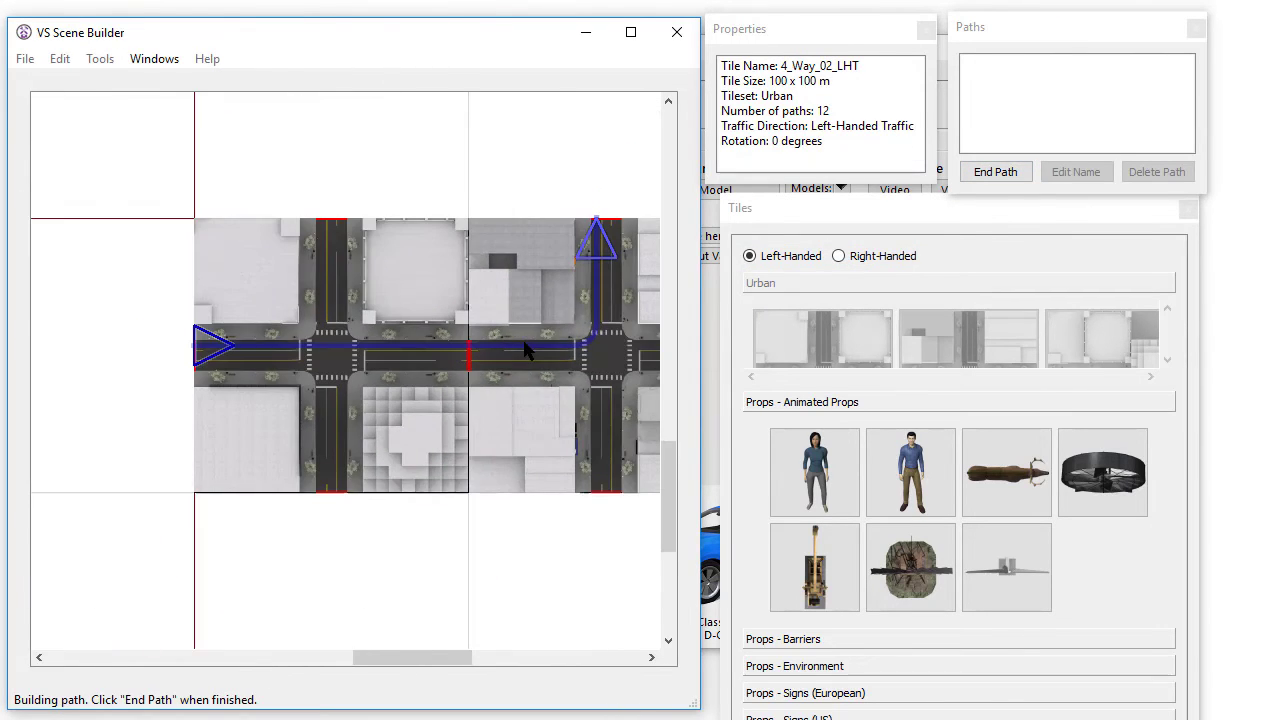
left_click(985, 173)
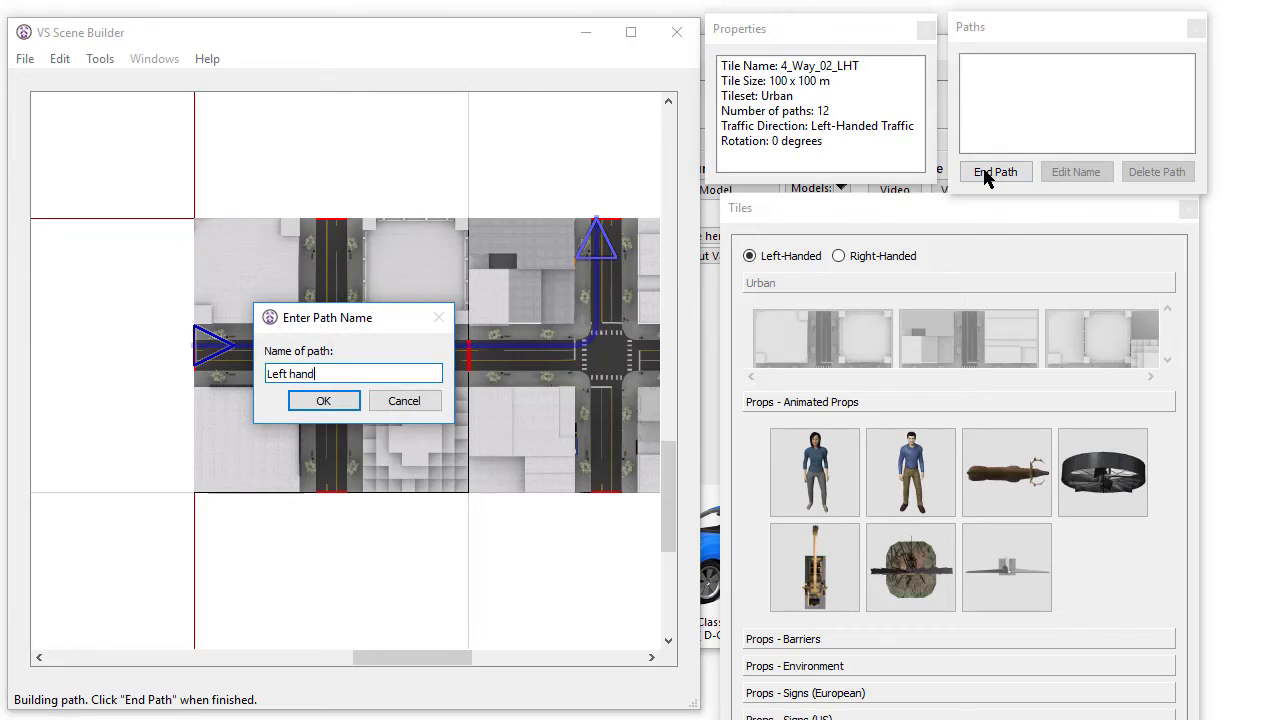
type("Left handed path")
key("Return")
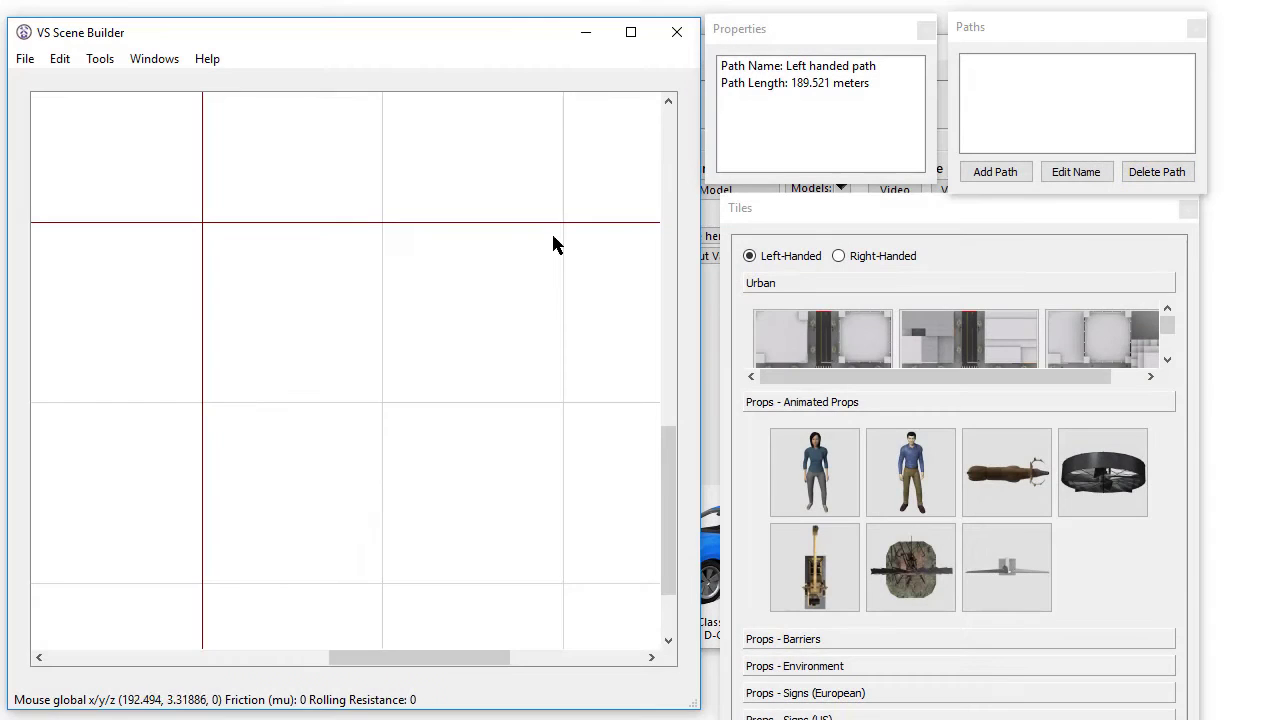
- Dock Tiles to the right of the canvas and Properties above Paths to its left, and widen the main window
scroll(553, 245, "down", 2)
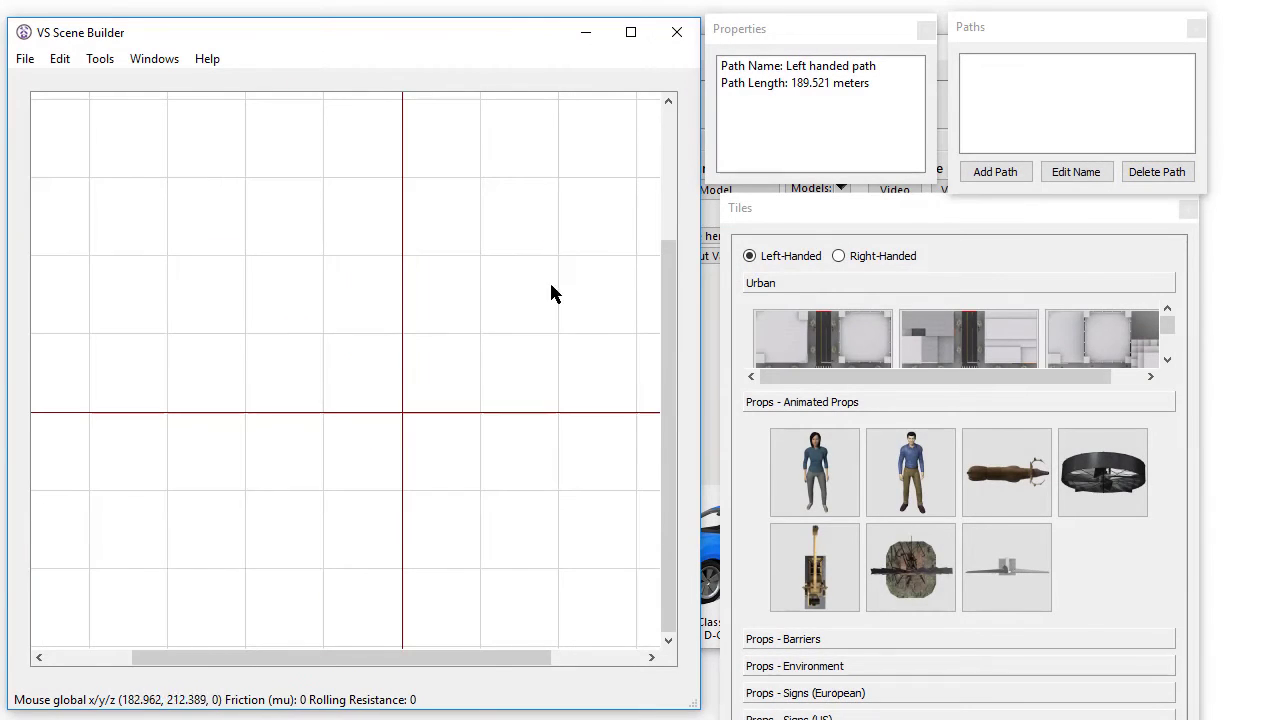
left_click_drag(893, 211, 393, 688)
left_click(421, 415)
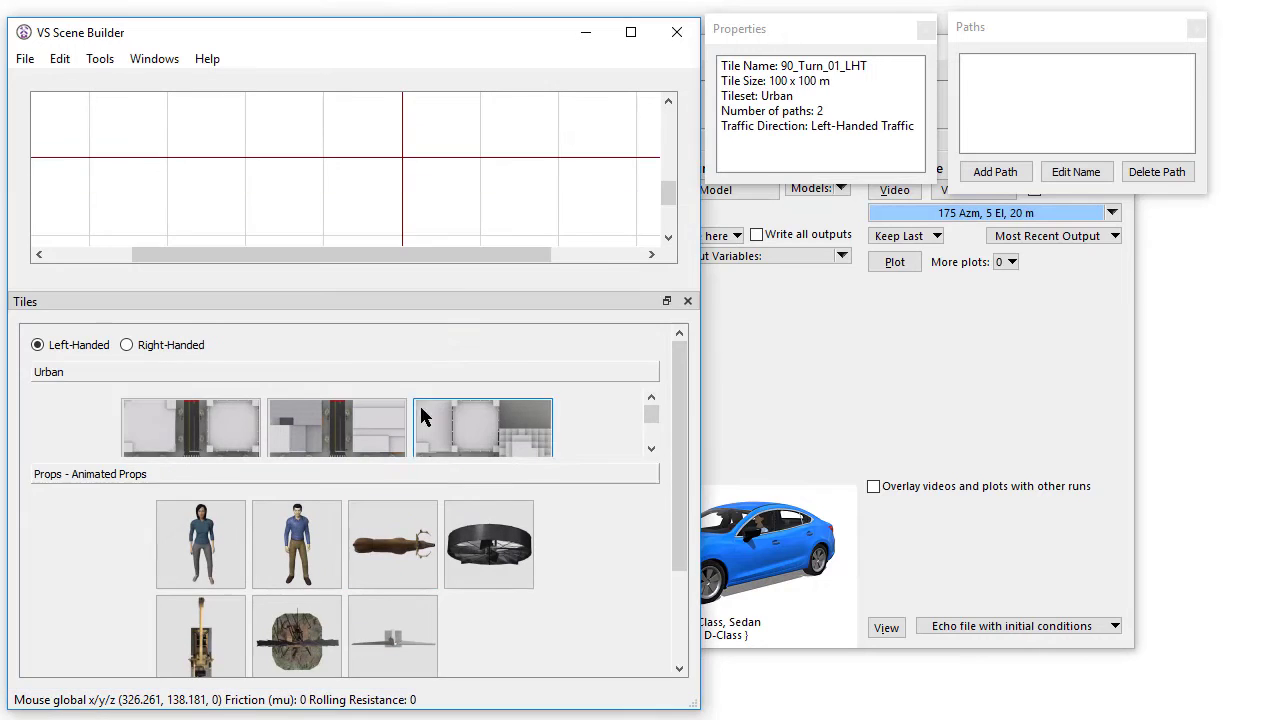
left_click_drag(564, 340, 702, 303)
left_click_drag(849, 30, 57, 278)
left_click_drag(1030, 30, 166, 654)
left_click_drag(376, 493, 210, 352)
left_click(655, 391)
left_click_drag(699, 395, 1267, 437)
- Apply the Stacked Left window layout and go through its stacked Properties, Paths and Tiles panels
left_click(150, 59)
mouse_move(191, 168)
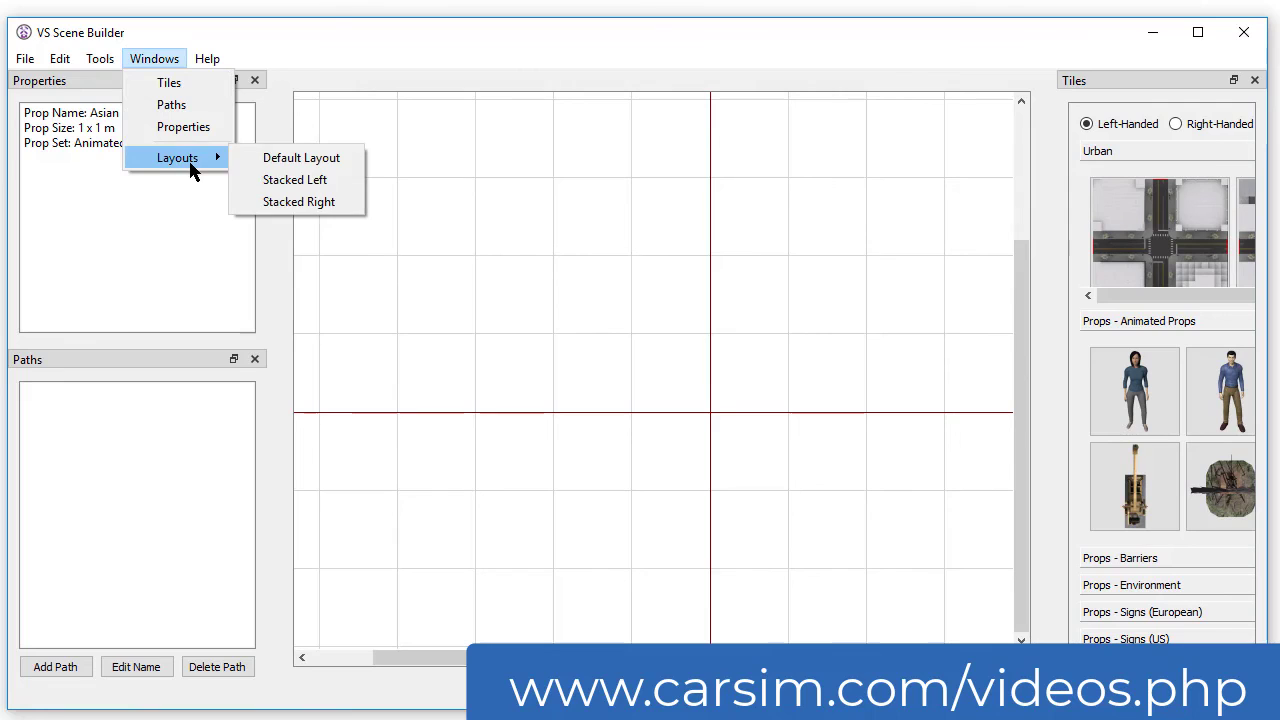
left_click(293, 178)
left_click(98, 680)
left_click(32, 679)
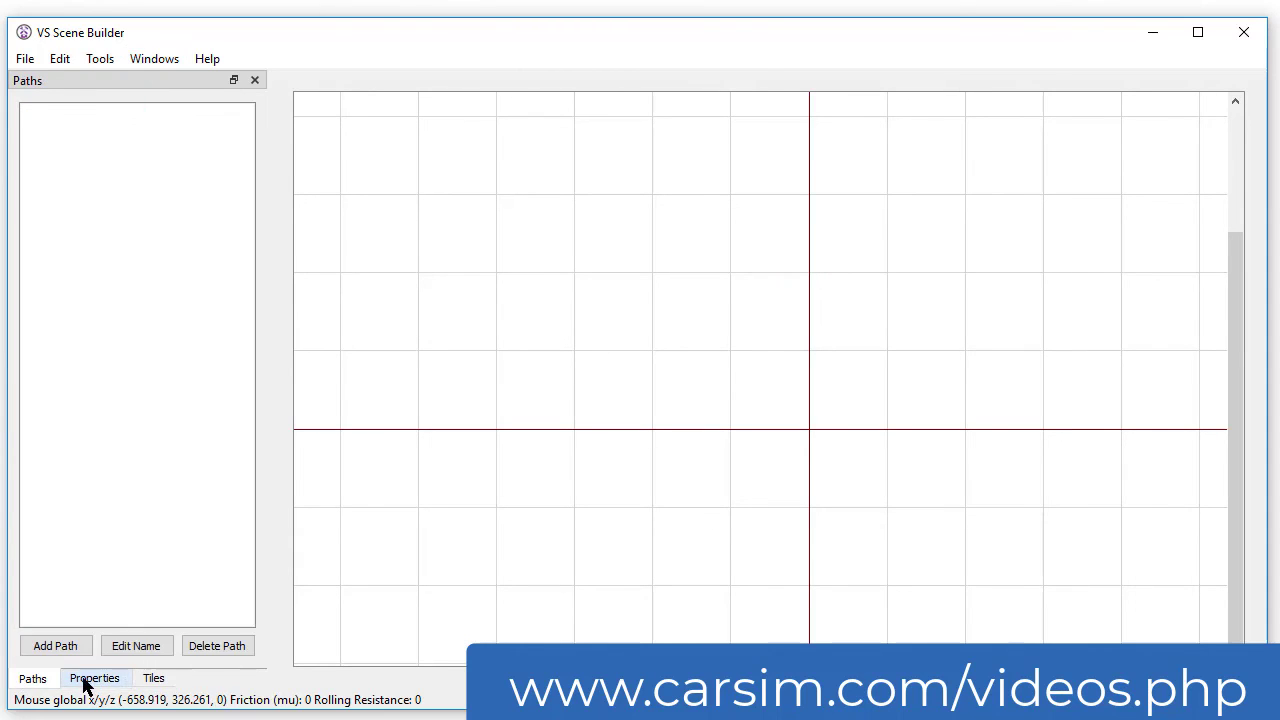
left_click(153, 679)
- Apply the Stacked Right window layout
left_click(154, 59)
mouse_move(180, 160)
left_click(298, 204)
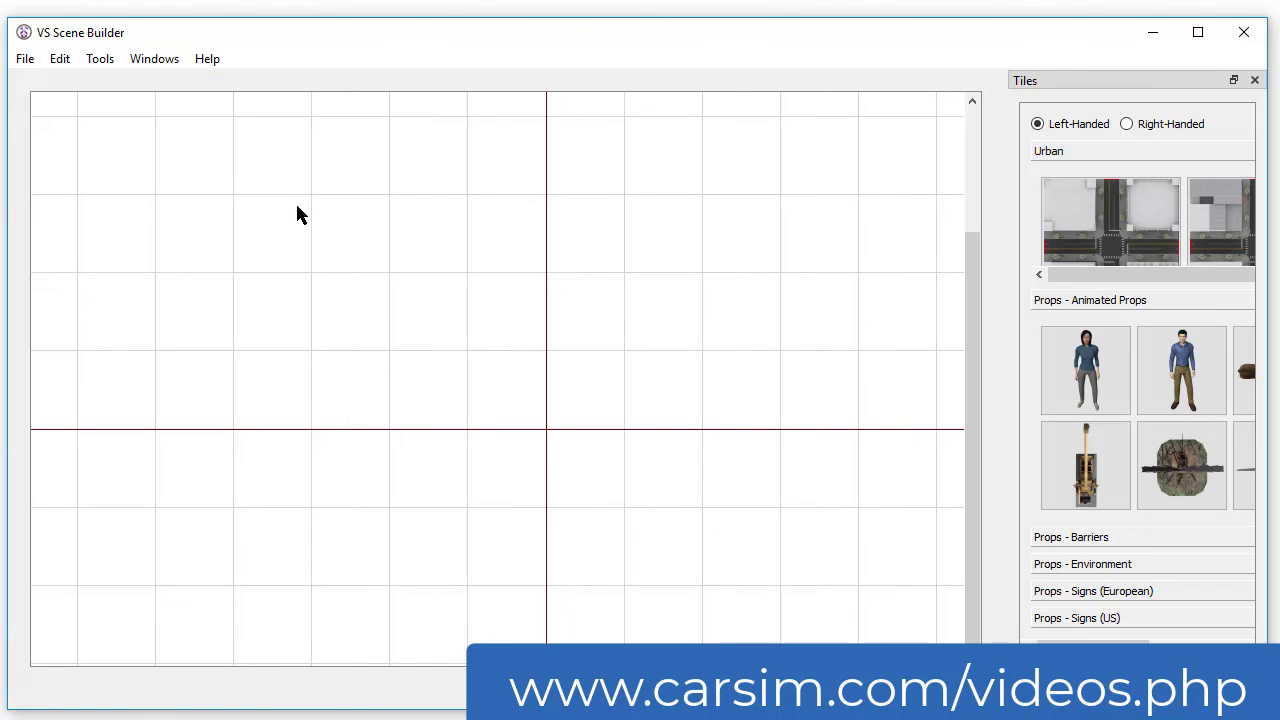
- Restore the Default Layout and widen the Tiles panel toward the canvas
left_click(154, 59)
left_click(300, 158)
left_click_drag(294, 466, 527, 480)
- Browse the animated, European sign and US sign props, selecting Floor Fan and Stop Sign 01 to view their properties
left_click(391, 447)
left_click(371, 624)
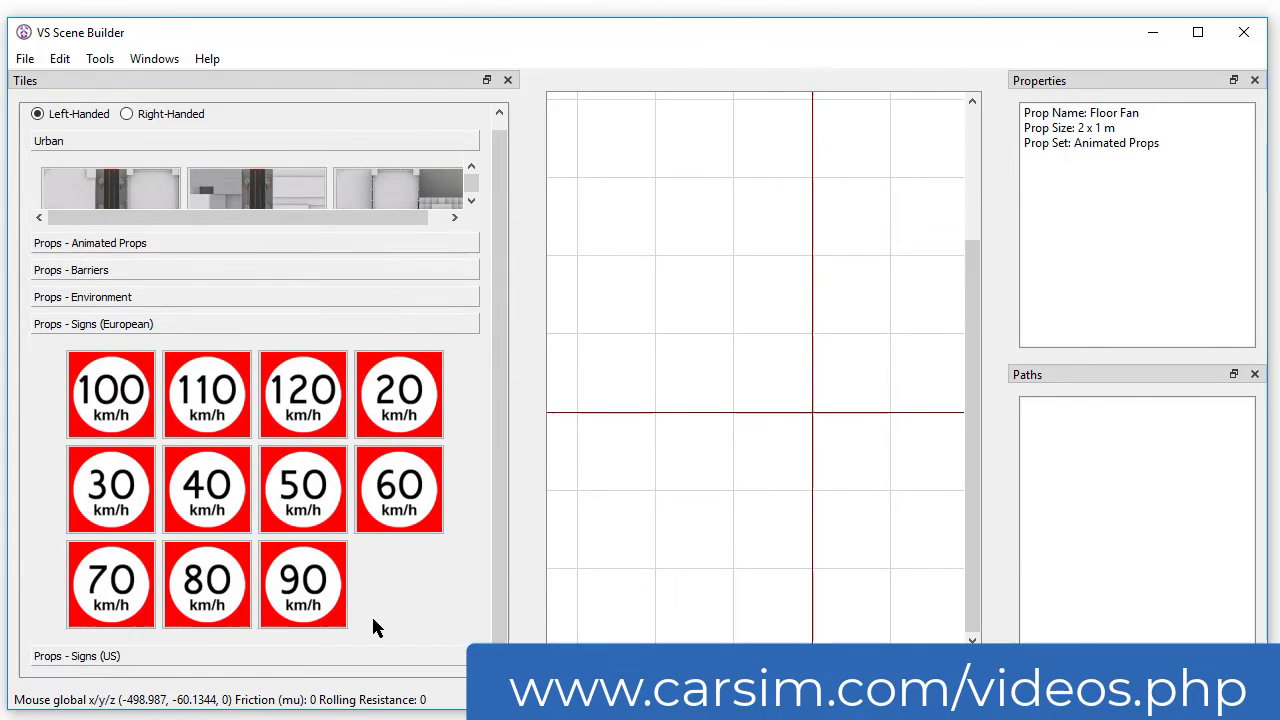
left_click(300, 655)
left_click(391, 505)
scroll(420, 515, "down", 2)
left_click(428, 523)
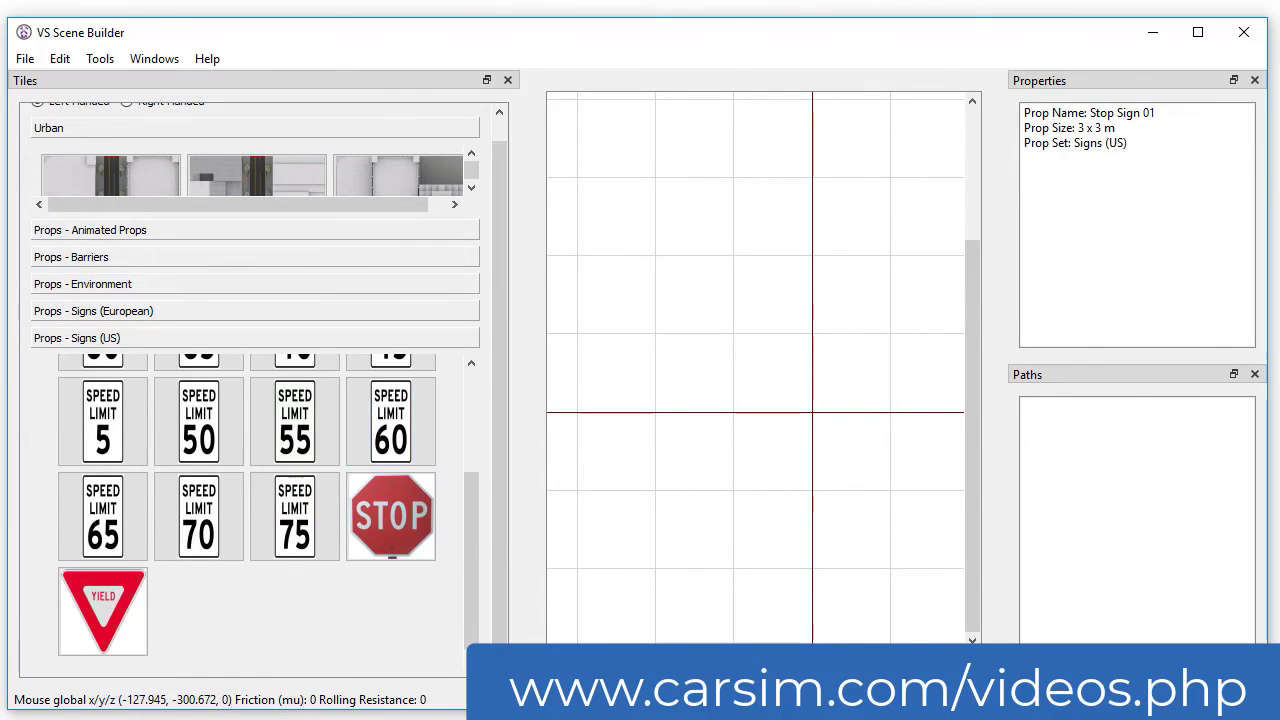